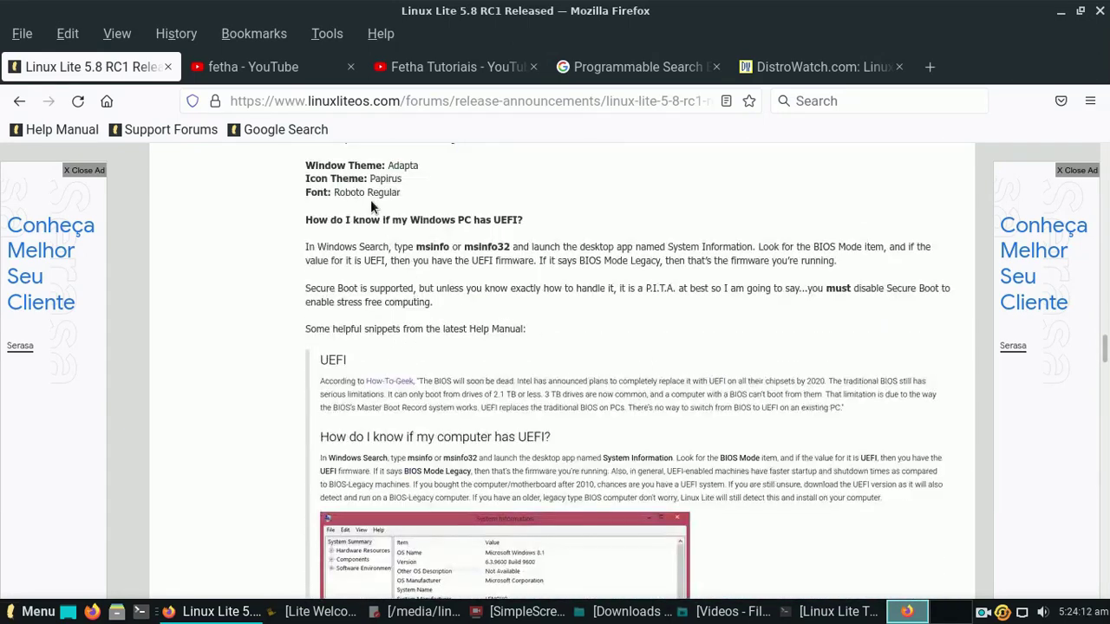
# Step: Read the rest of the Linux Lite 5.8 RC1 announcement, covering the download links, checksums, live USB notes and recommended specs
pyautogui.scroll(-10, 371, 206)
pyautogui.scroll(-10, 632, 274)
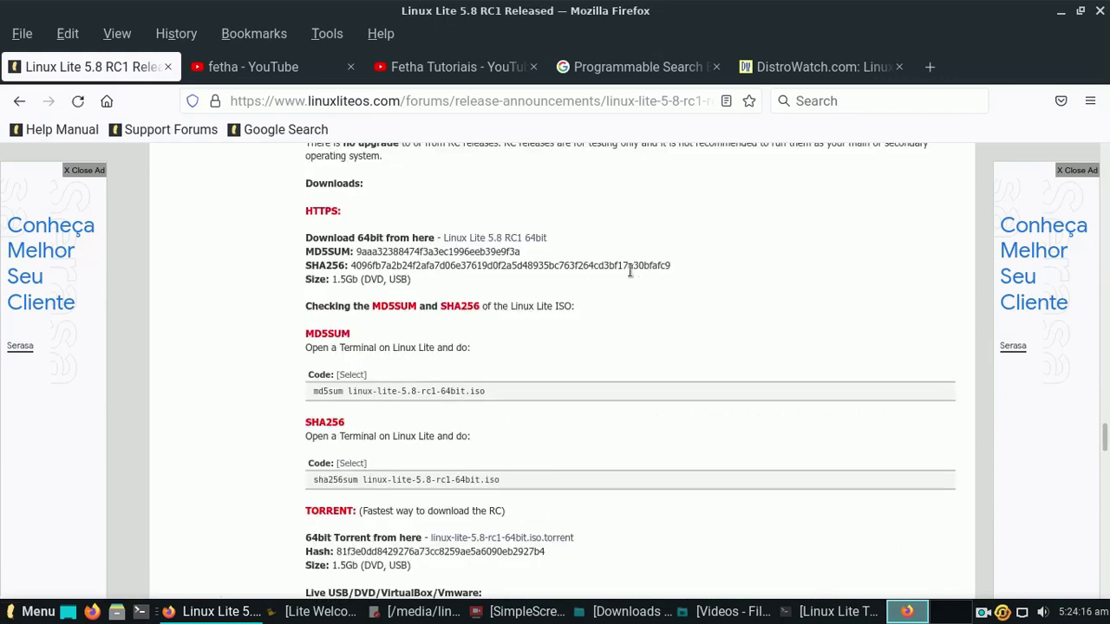
pyautogui.scroll(-8, 630, 271)
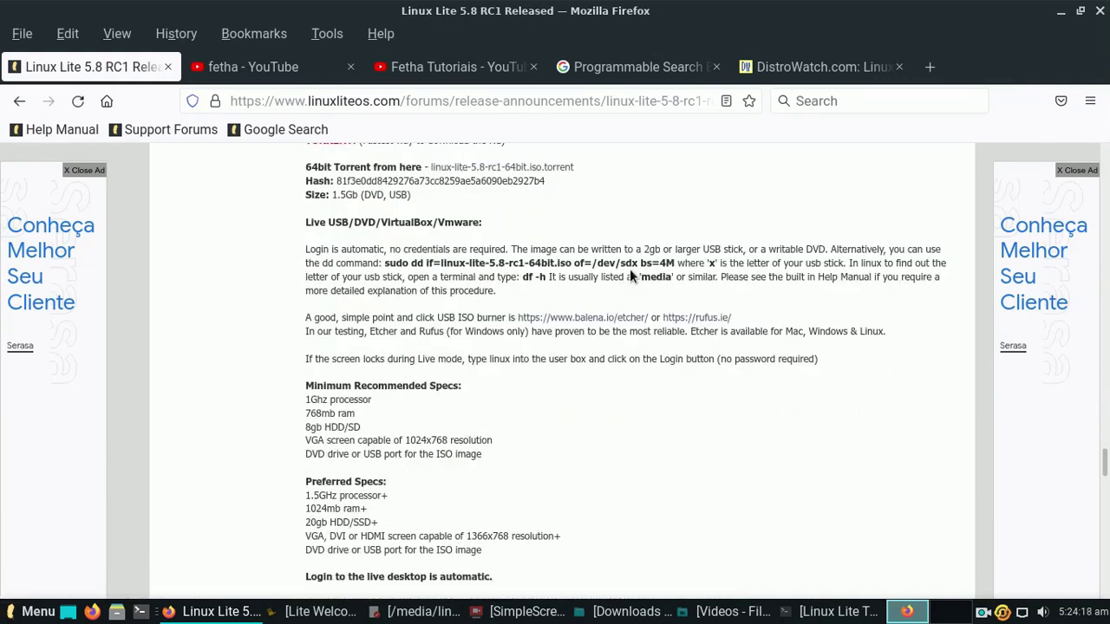
pyautogui.scroll(-7, 631, 275)
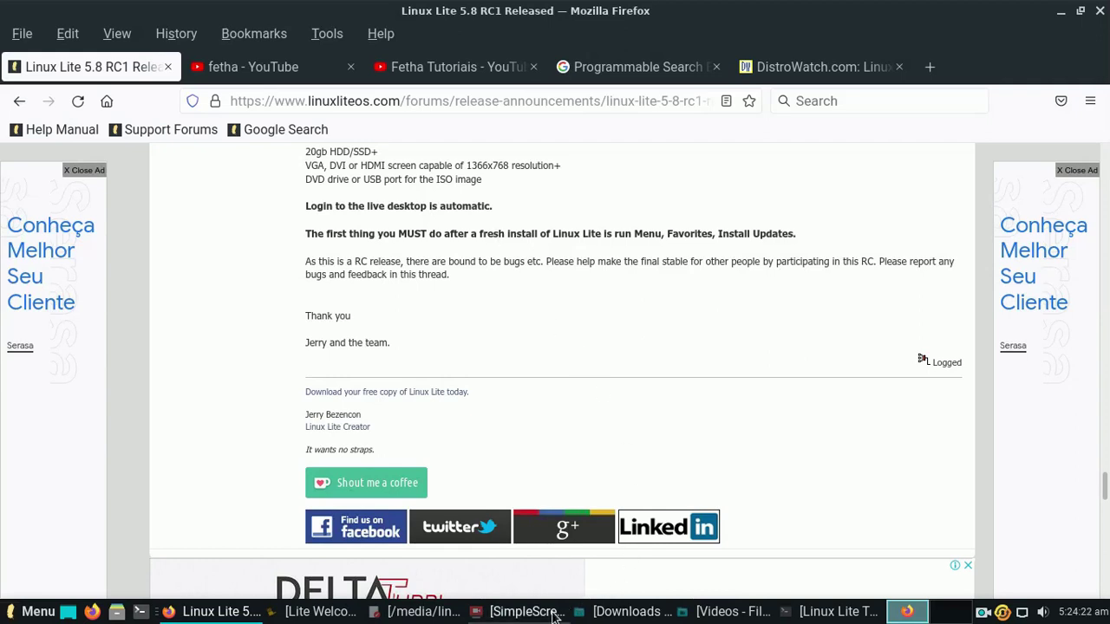
# Step: Highlight the osdn.net 5.8/rc1 download address in the open Mousepad note, and close the note
pyautogui.click(439, 613)
pyautogui.click(124, 269)
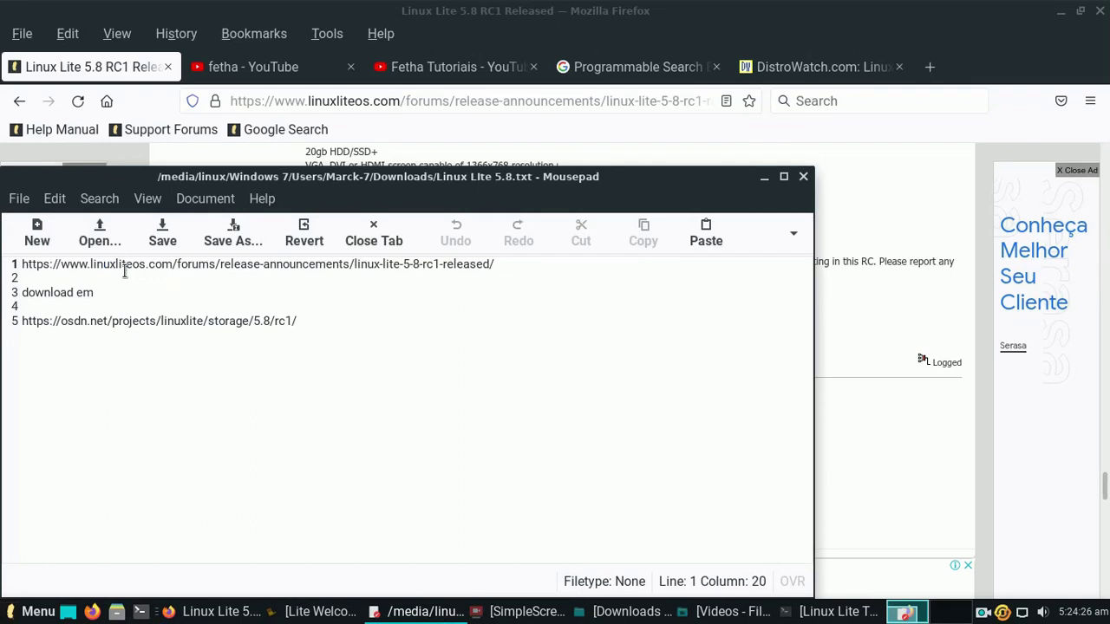
pyautogui.click(305, 325)
pyautogui.keyDown('shift'); pyautogui.click(25, 322); pyautogui.keyUp('shift')
pyautogui.keyDown('shift'); pyautogui.click(20, 328); pyautogui.keyUp('shift')
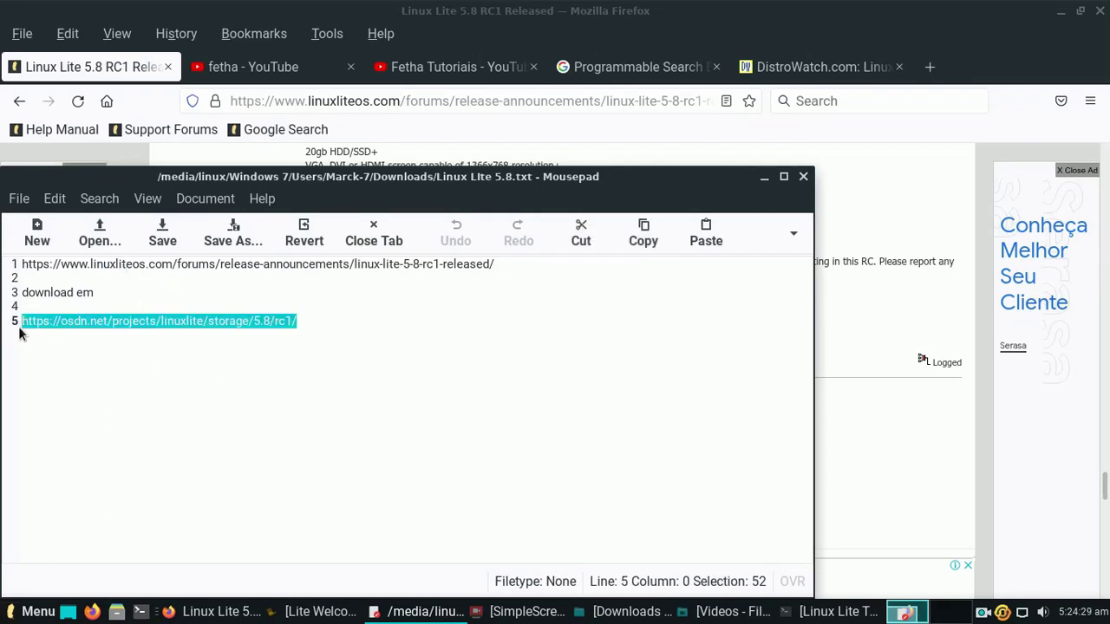
pyautogui.click(803, 178)
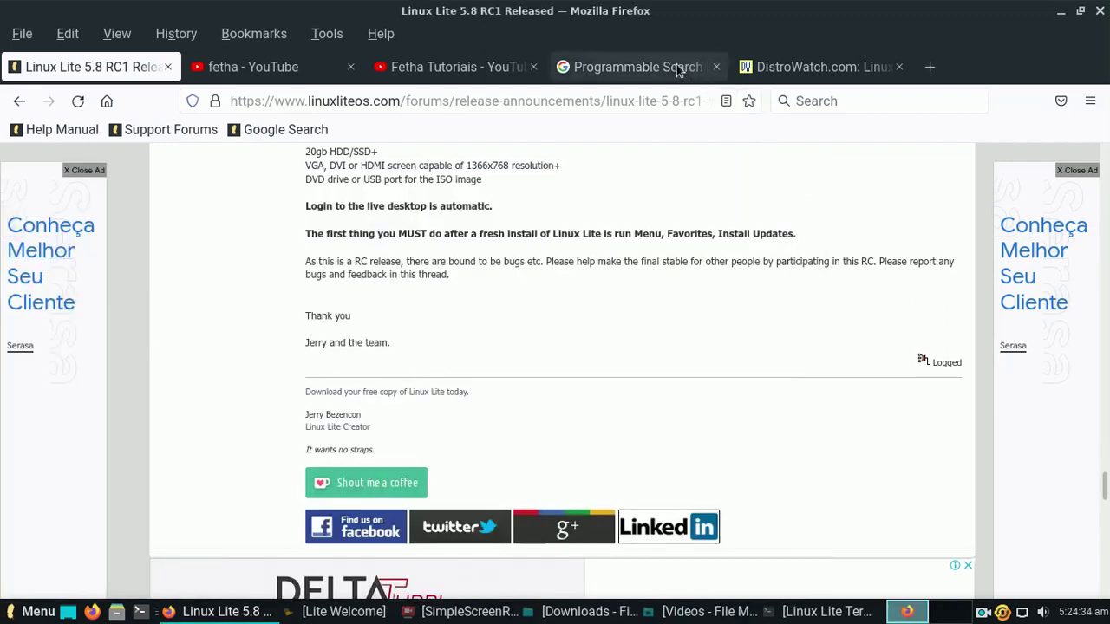
# Step: Examine the Linux Lite overview and the list of recent releases on its DistroWatch page
pyautogui.click(796, 69)
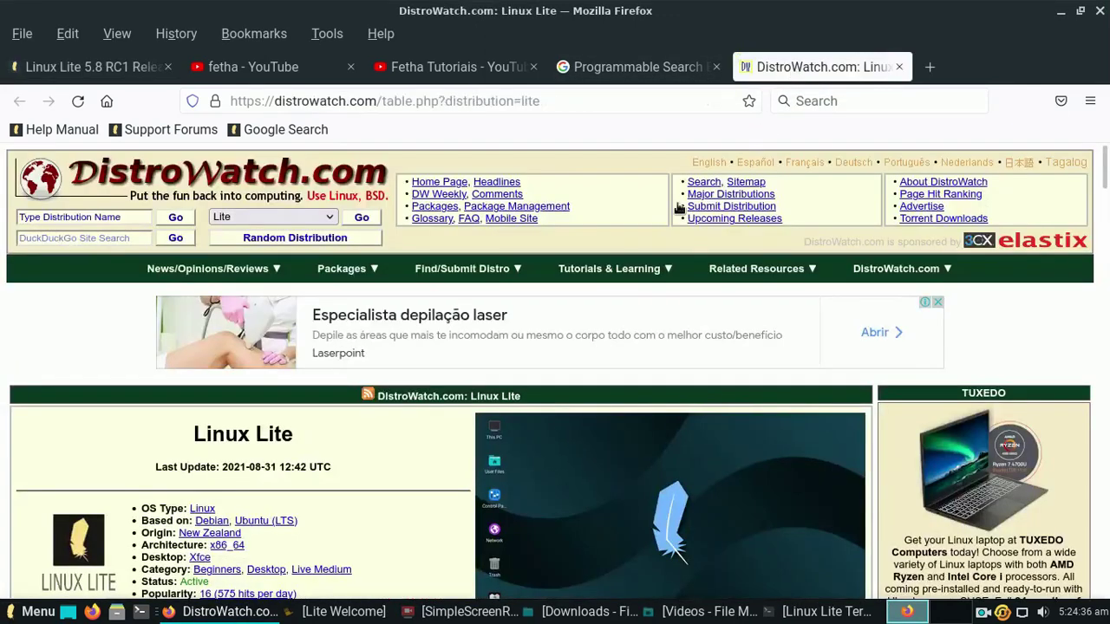
pyautogui.scroll(-2, 396, 346)
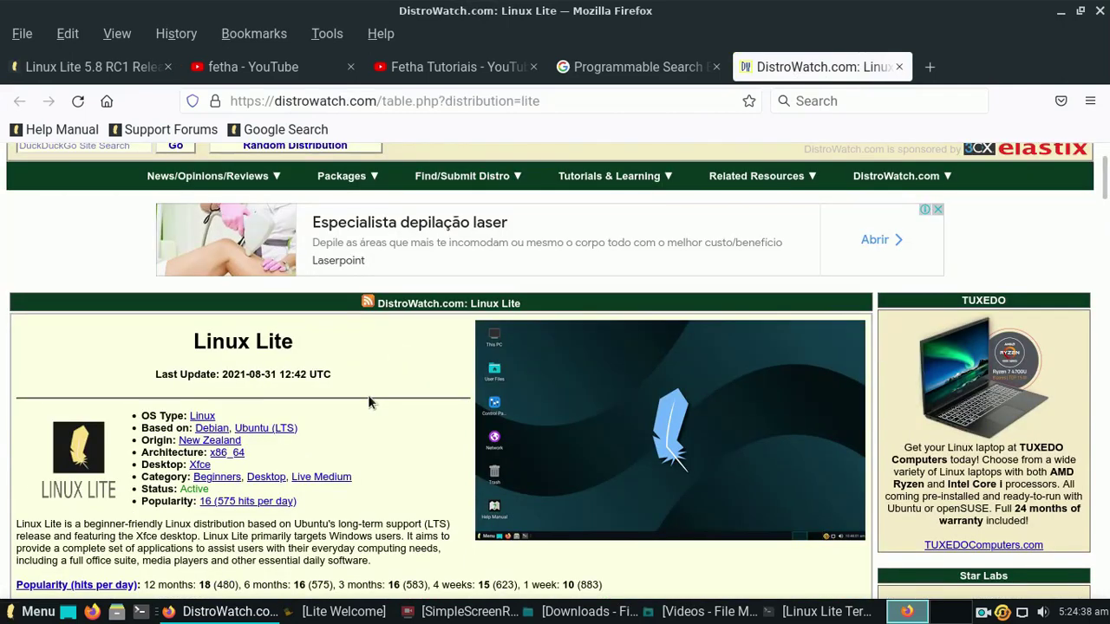
pyautogui.scroll(-4, 368, 395)
pyautogui.scroll(-18, 368, 394)
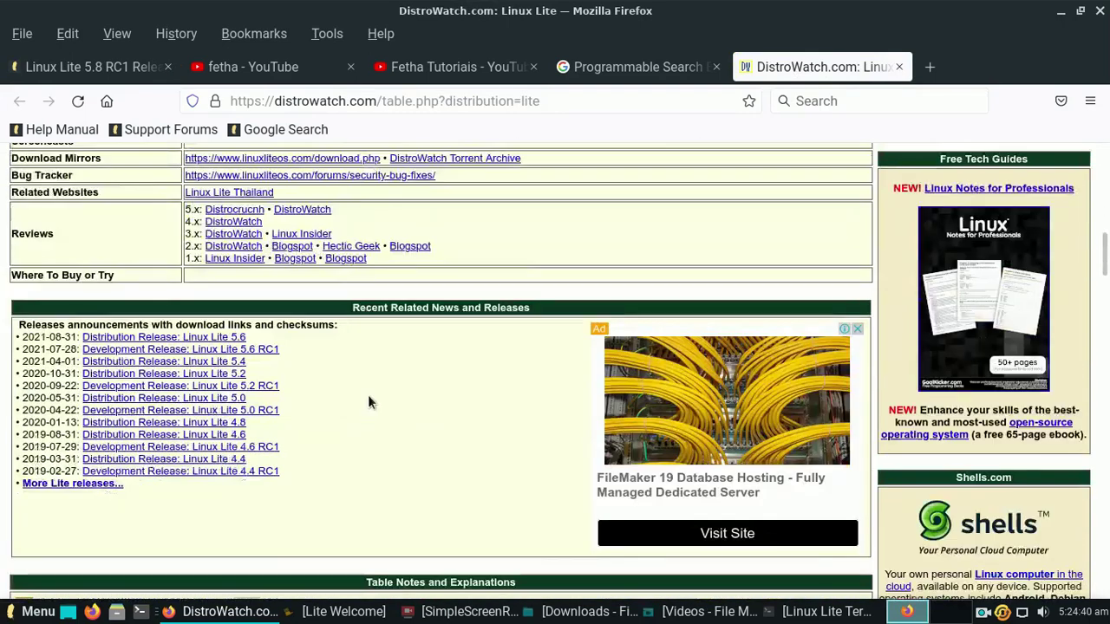
pyautogui.scroll(-2, 368, 396)
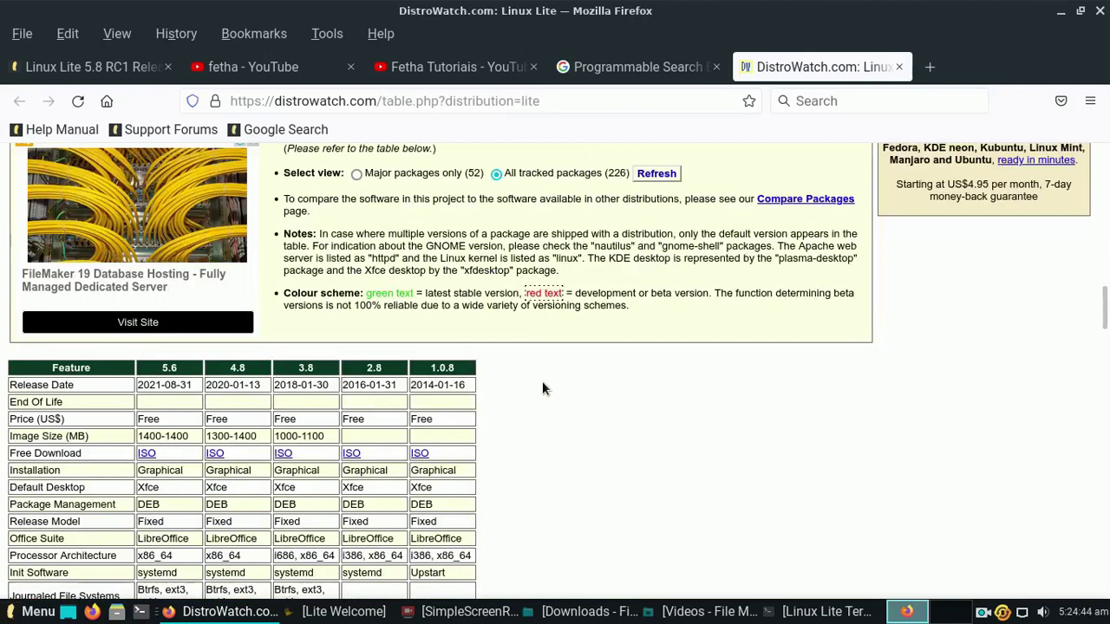
# Step: Review DistroWatch's Linux Lite feature and package tables and reader reviews, and minimize the browser
pyautogui.scroll(-2, 543, 386)
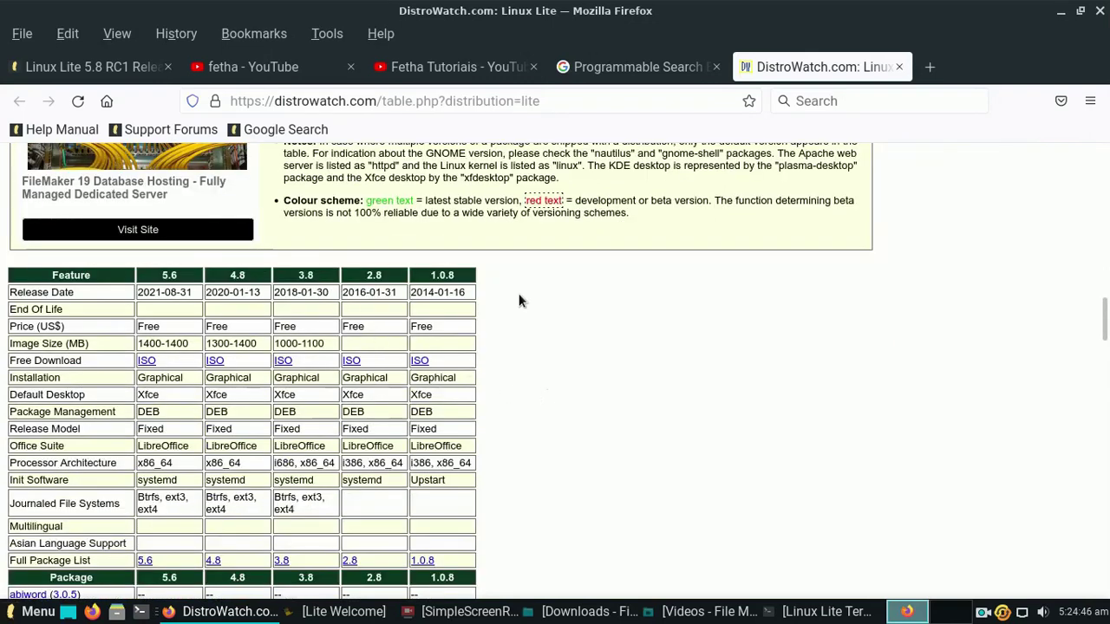
pyautogui.scroll(-4, 606, 328)
pyautogui.scroll(4, 606, 328)
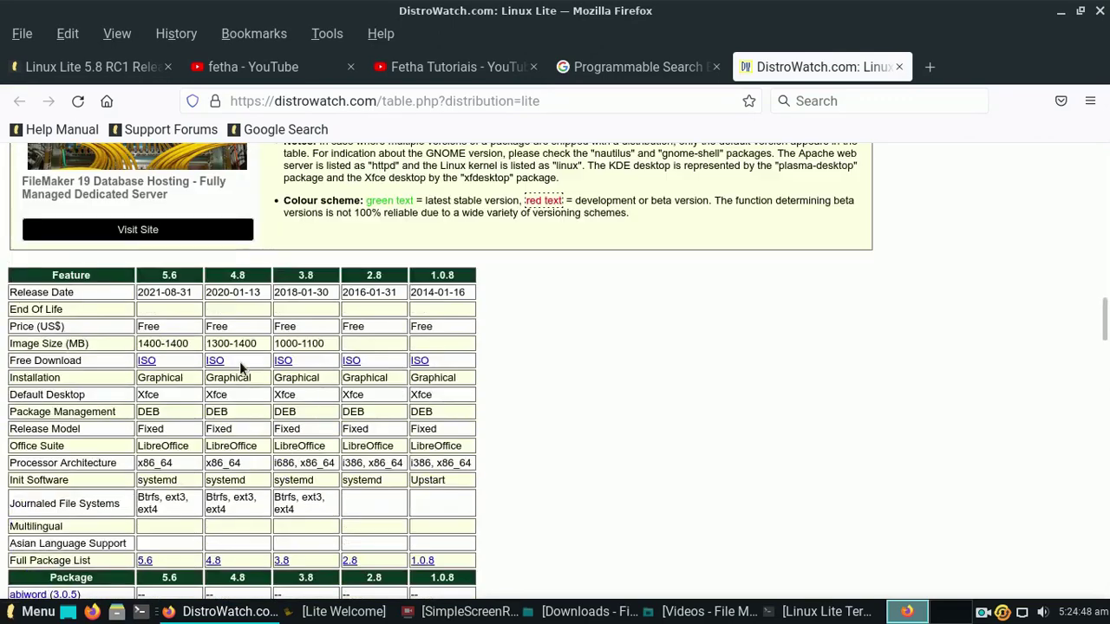
pyautogui.scroll(-20, 685, 344)
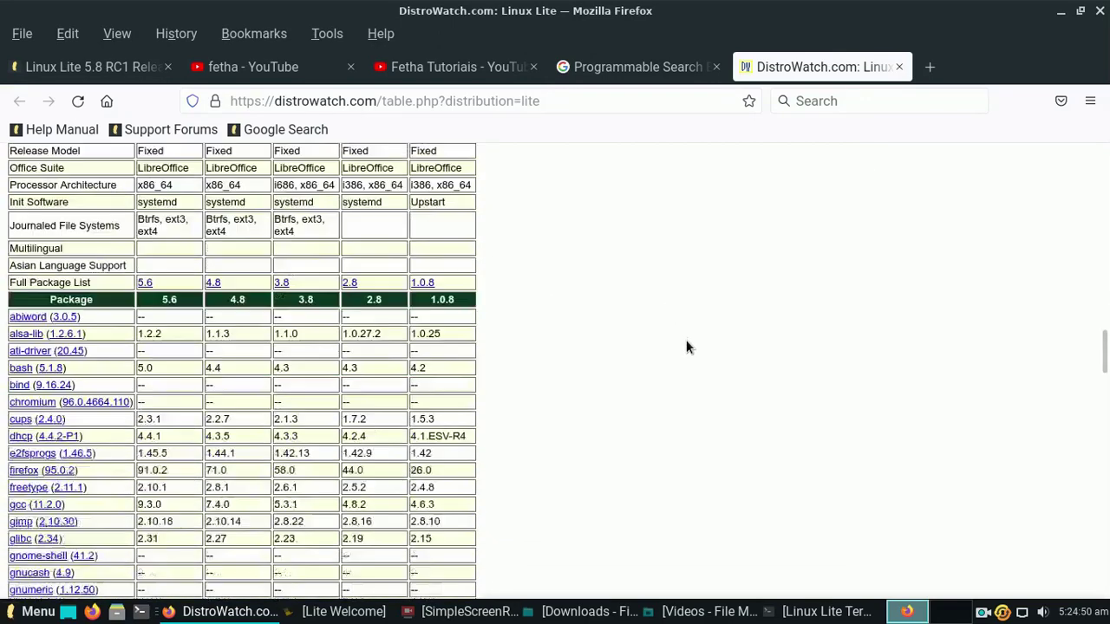
pyautogui.scroll(-6, 685, 347)
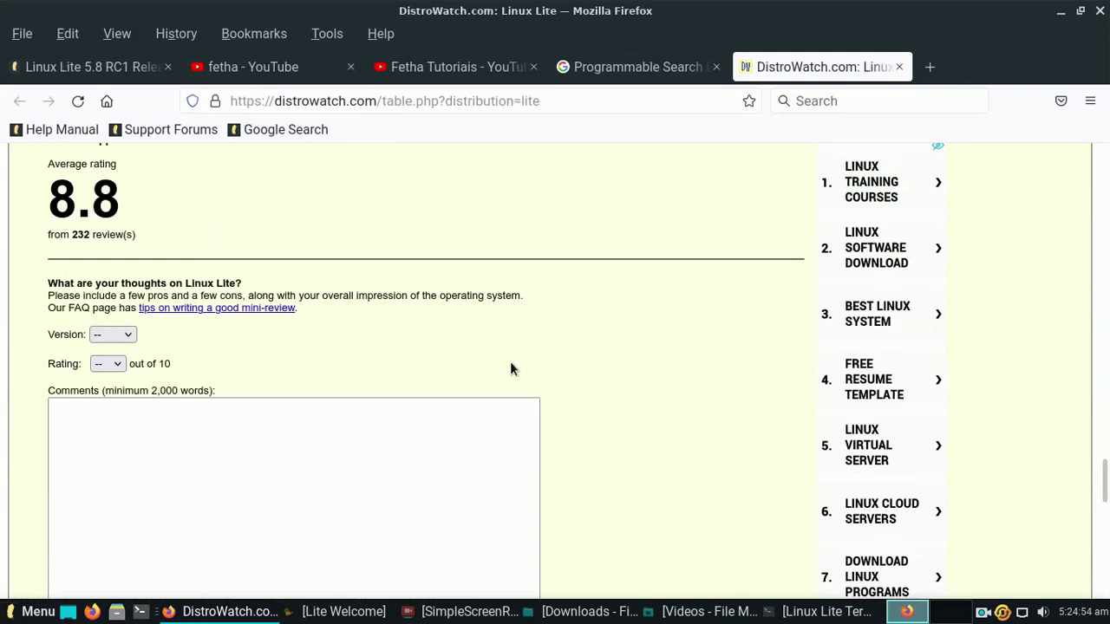
pyautogui.scroll(-11, 561, 362)
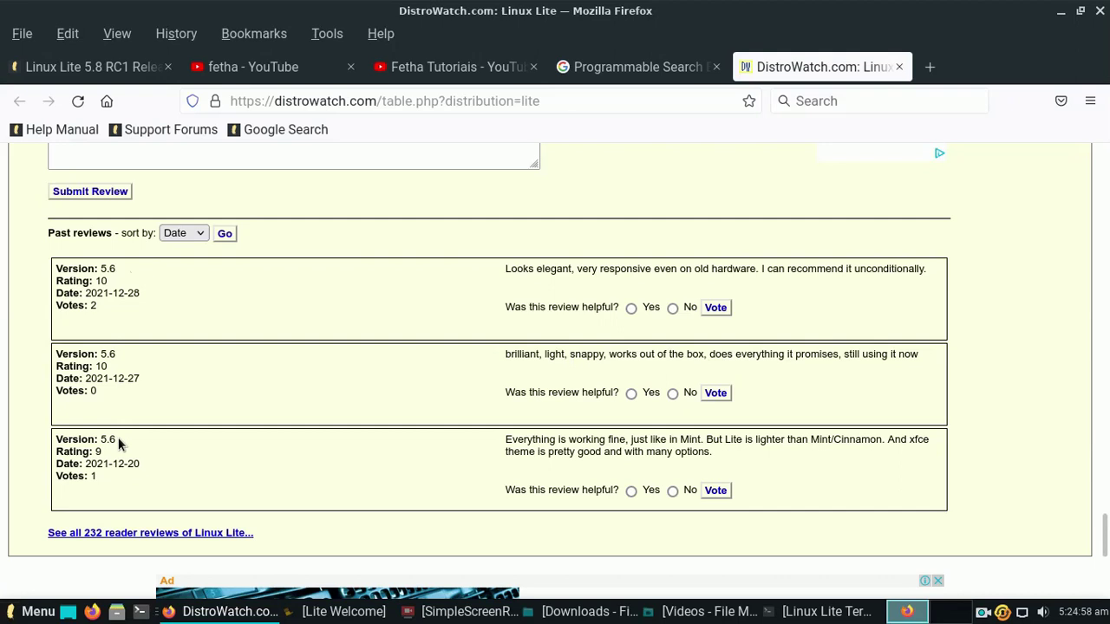
pyautogui.click(1059, 12)
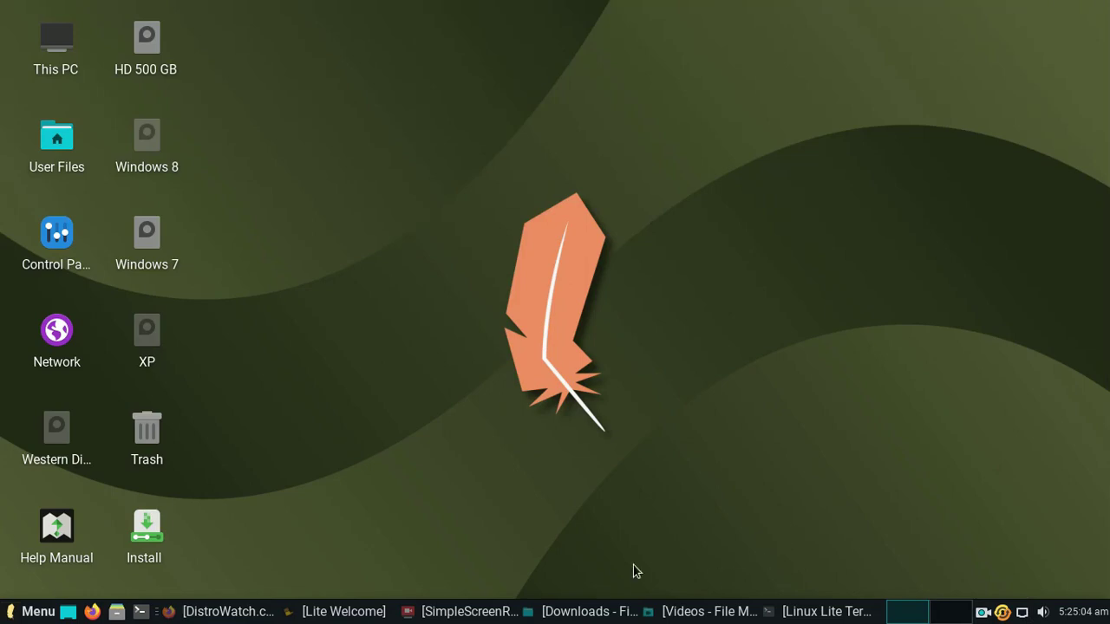
# Step: Check the SimpleScreenRecorder recording status and minimize it, and show the Lite Welcome window and close it
pyautogui.click(415, 615)
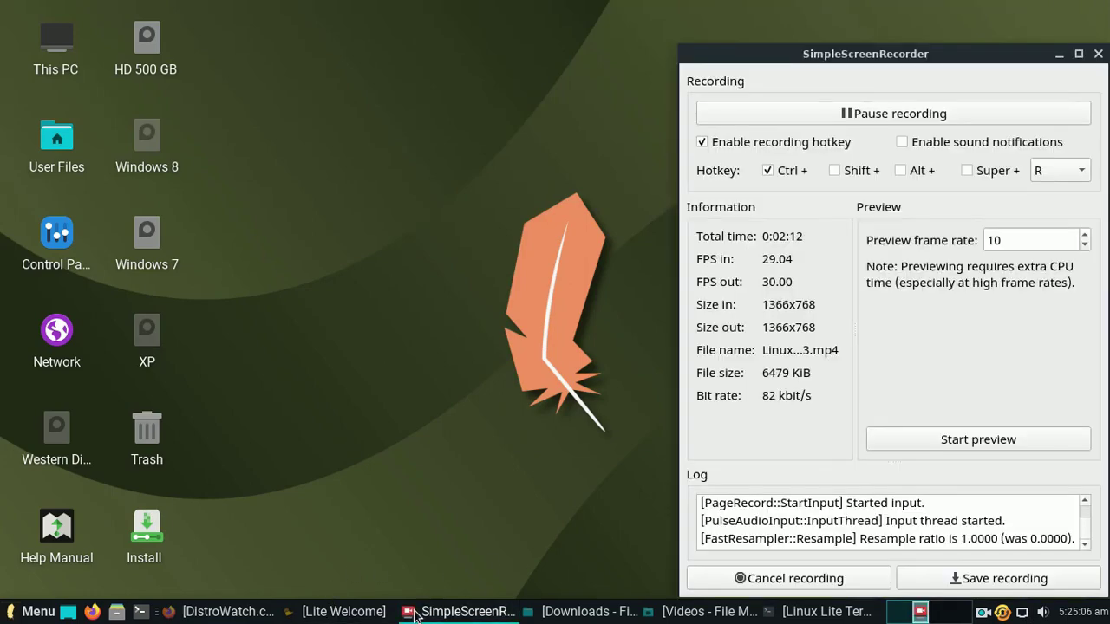
pyautogui.click(1059, 54)
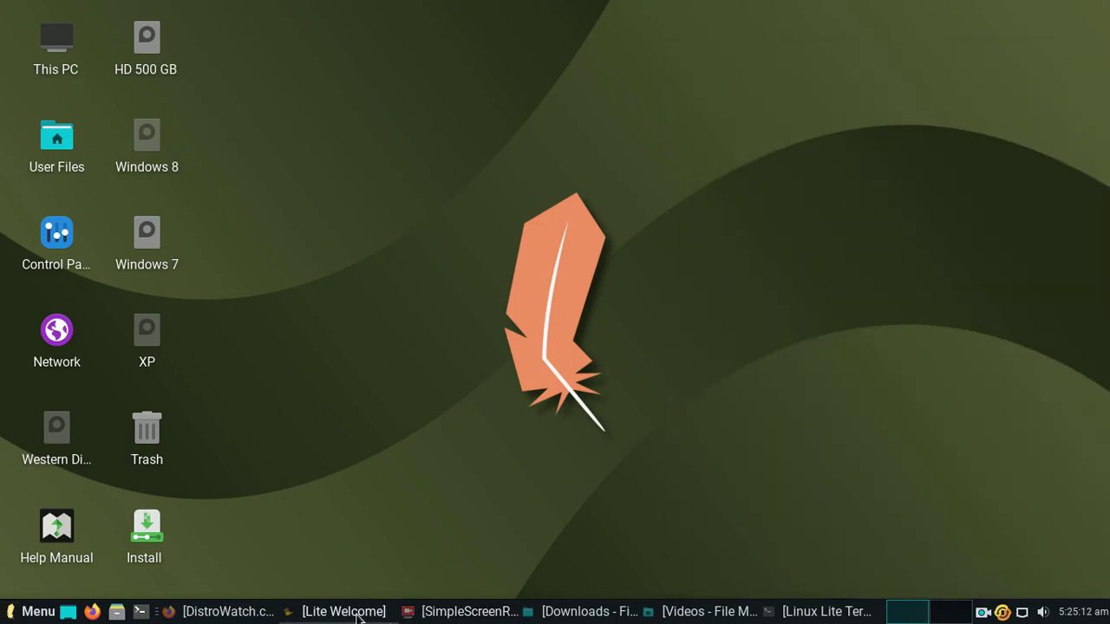
pyautogui.click(344, 612)
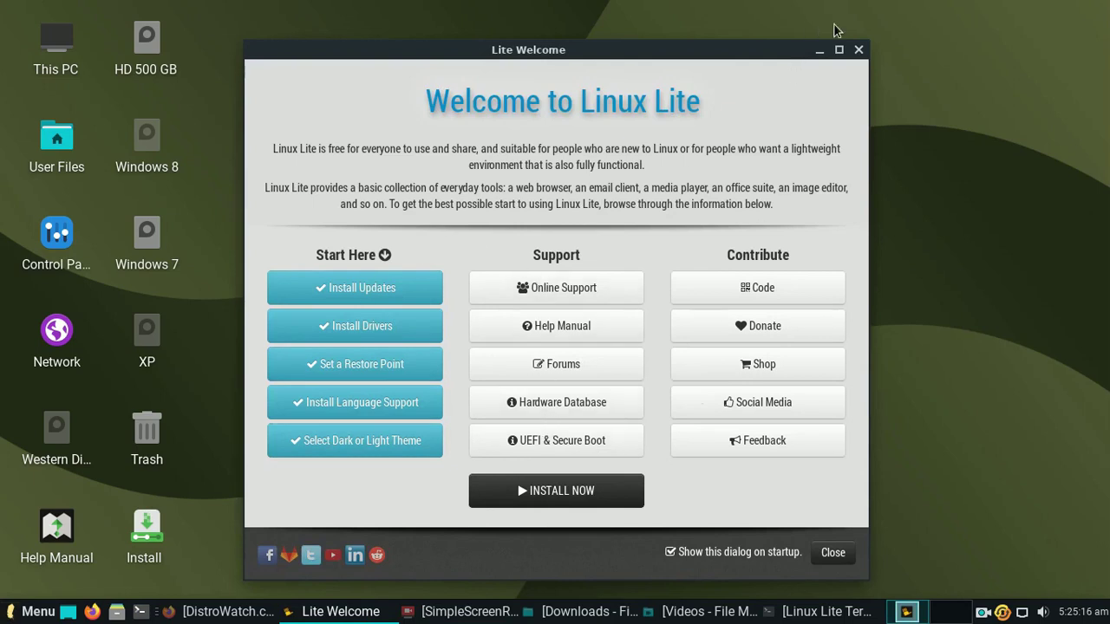
pyautogui.click(857, 50)
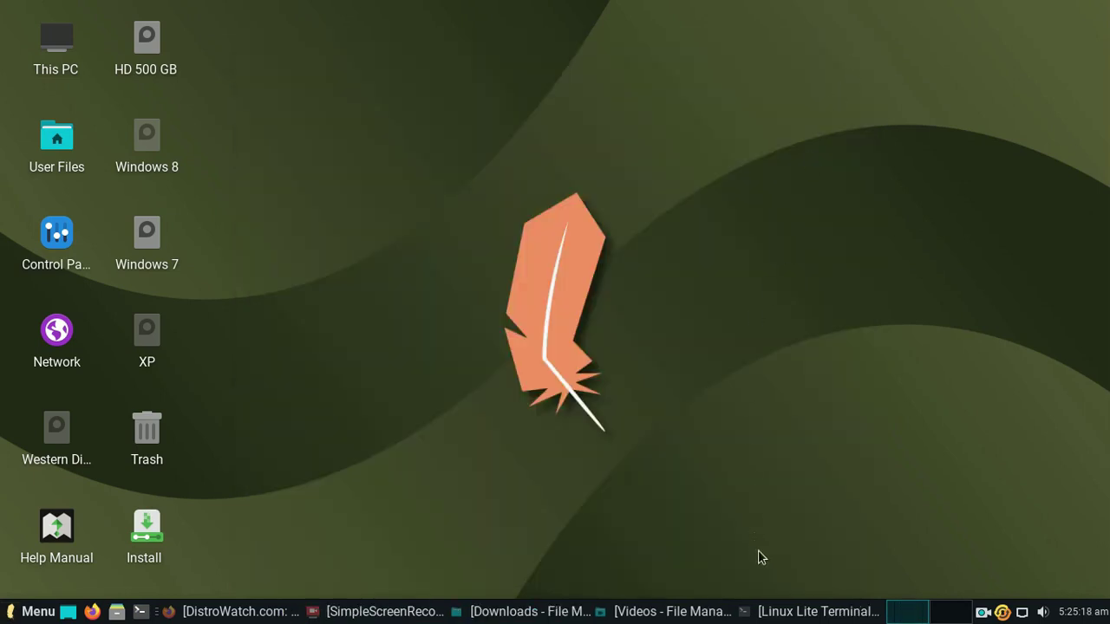
# Step: Review the terminal output from free -h, sudo apt update and the simplescreenrecorder installation, and close the terminal
pyautogui.click(781, 612)
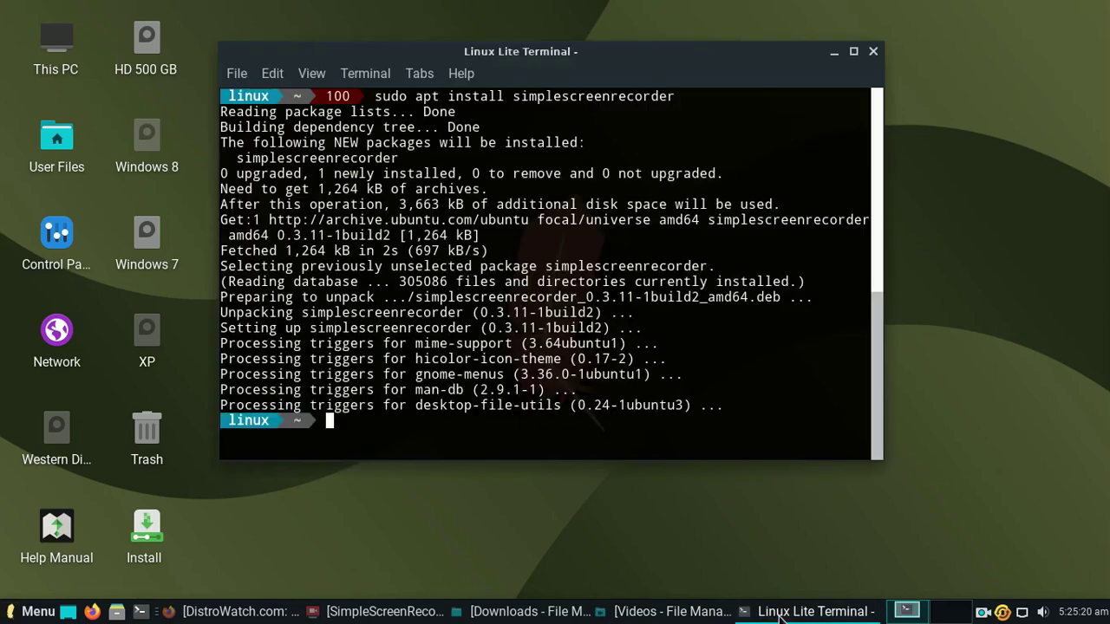
pyautogui.scroll(10, 648, 237)
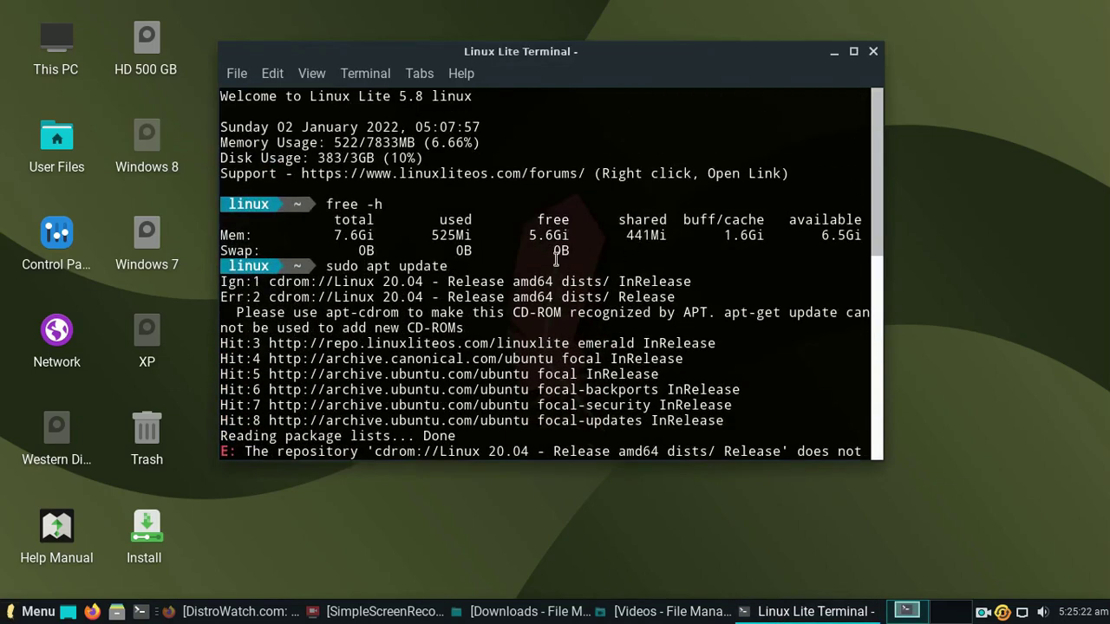
pyautogui.scroll(-6, 503, 257)
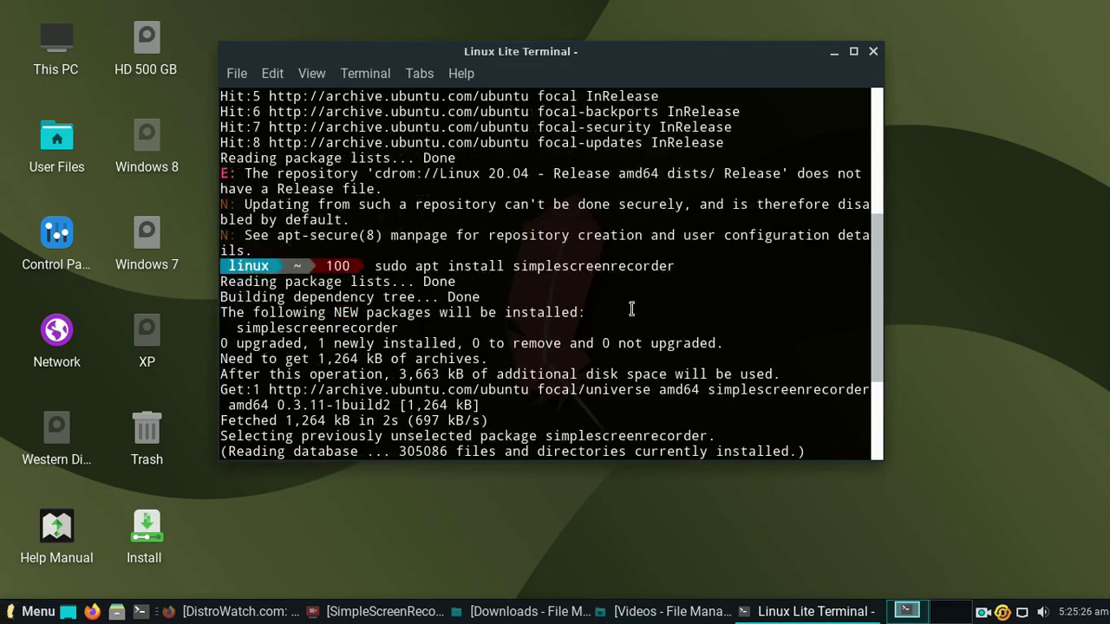
pyautogui.scroll(-1, 628, 317)
pyautogui.click(874, 53)
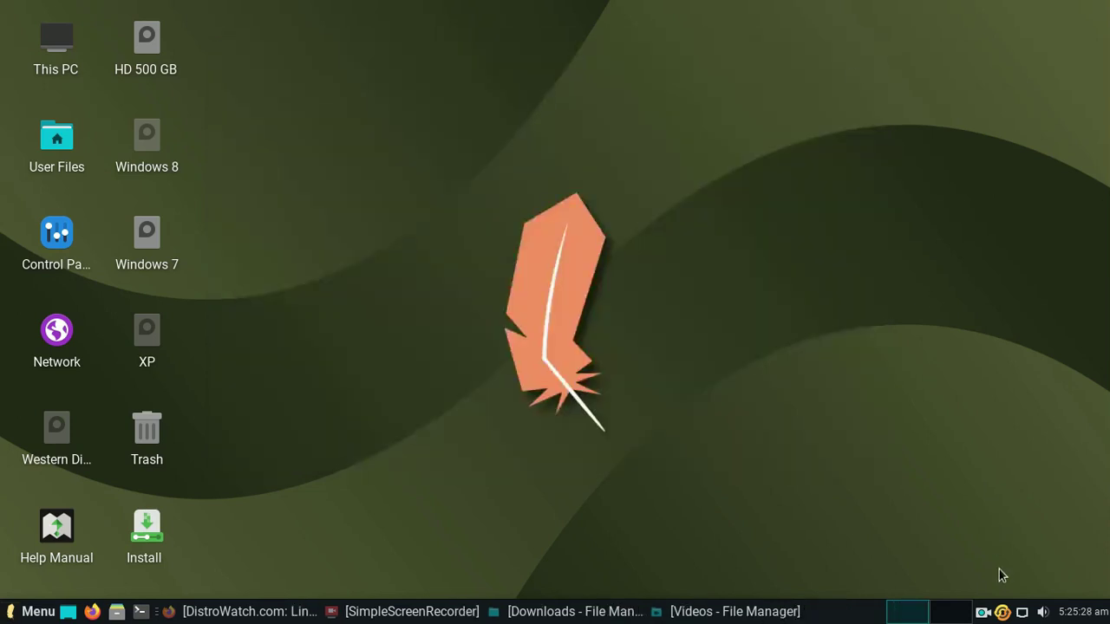
# Step: Check the available wired and Wi-Fi network connections, and dismiss the list
pyautogui.click(1022, 613)
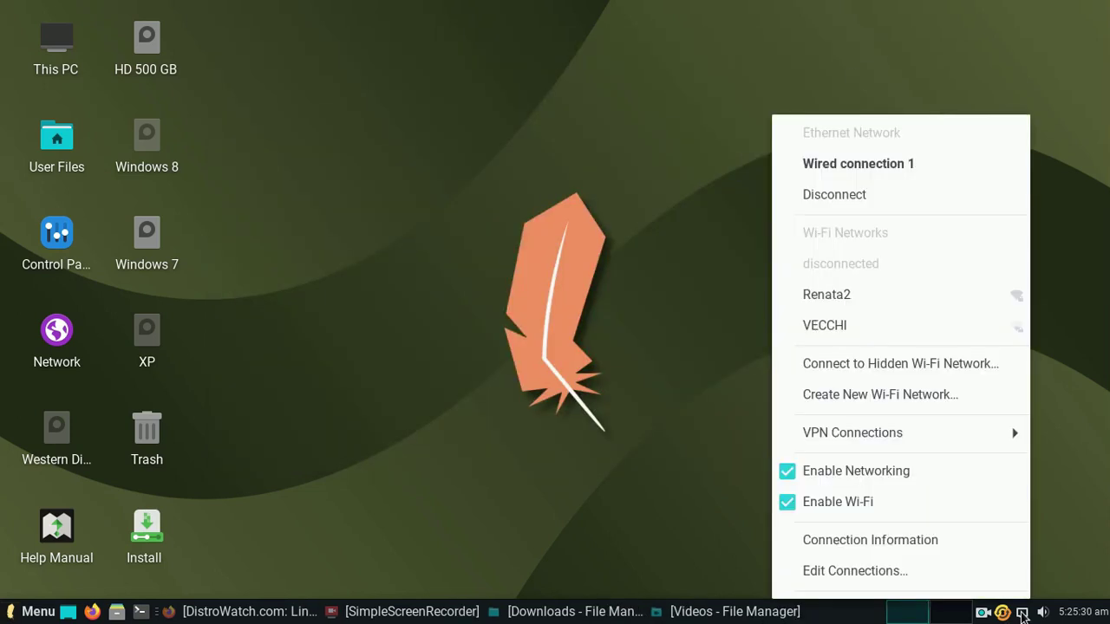
pyautogui.click(691, 212)
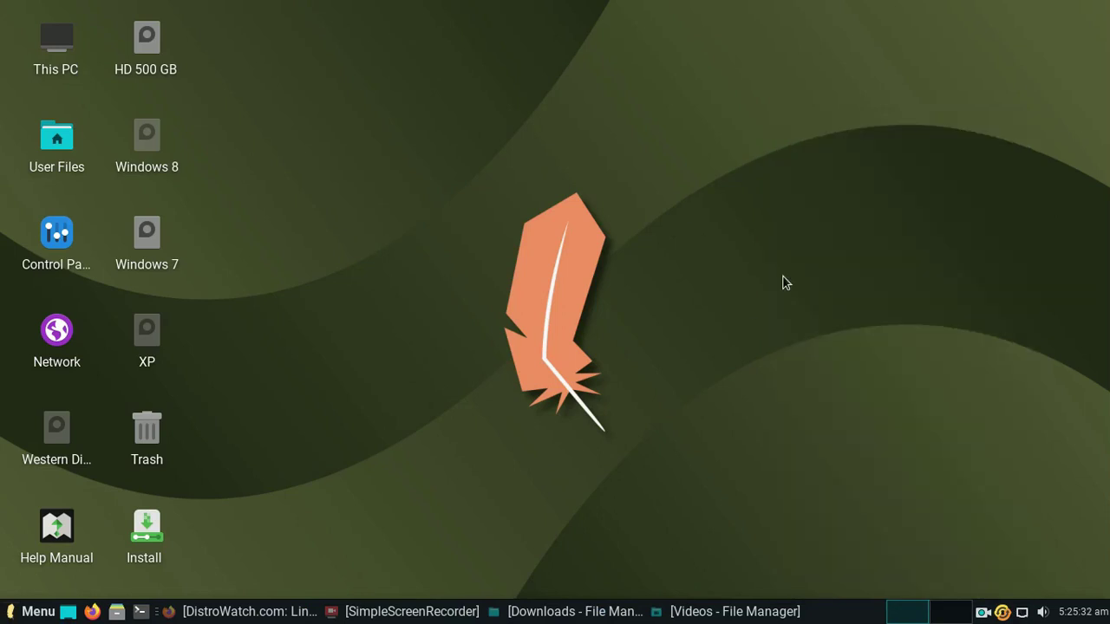
# Step: Play simplescreenrecorder-2022-01-02_05.09.39.mp4 from the Videos folder in VLC media player, and close both the player and the folder window
pyautogui.click(746, 613)
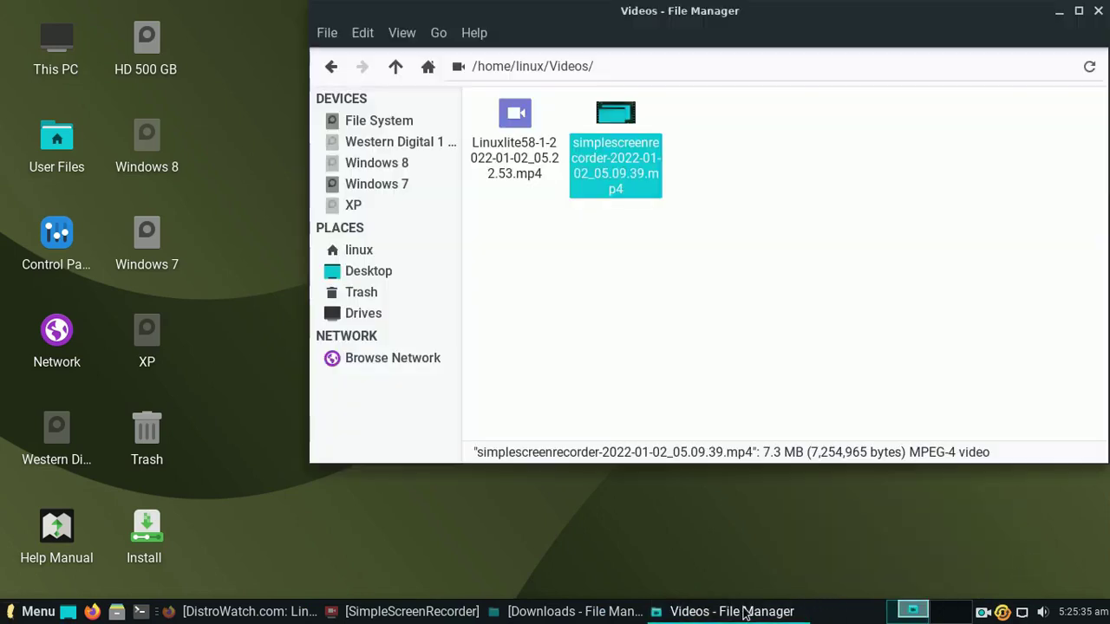
pyautogui.click(612, 265)
pyautogui.click(615, 143)
pyautogui.rightClick(615, 138)
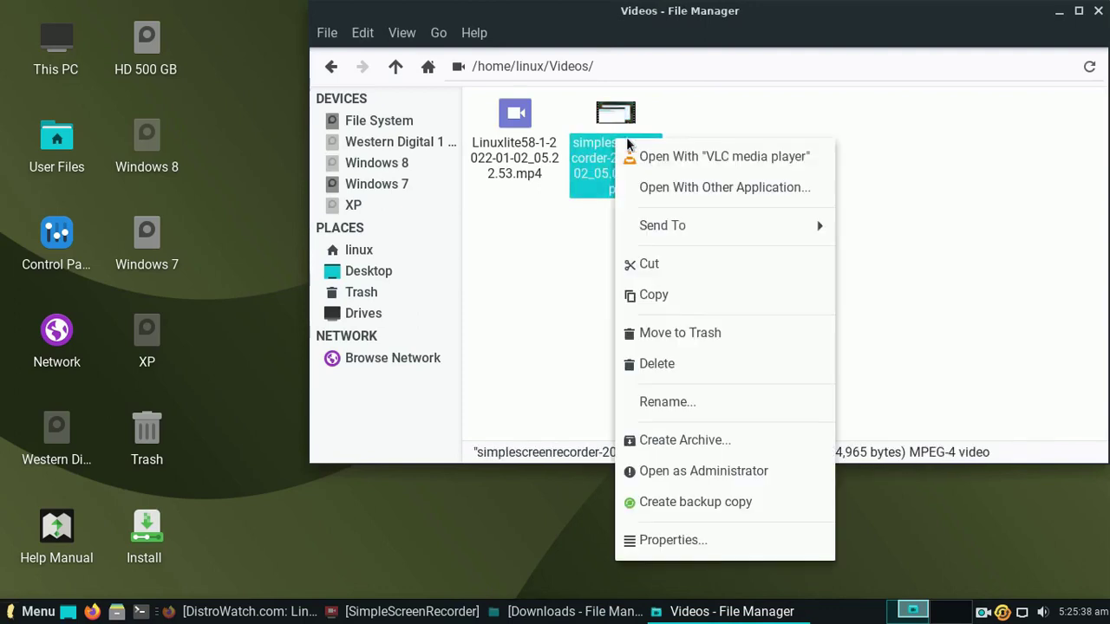
pyautogui.click(697, 158)
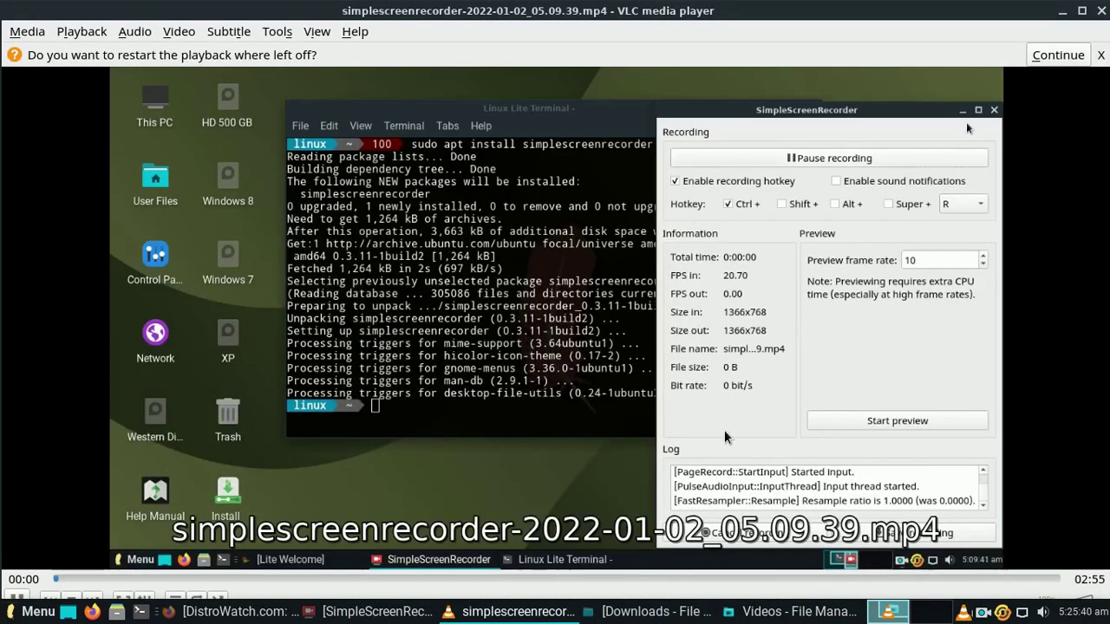
pyautogui.click(1101, 10)
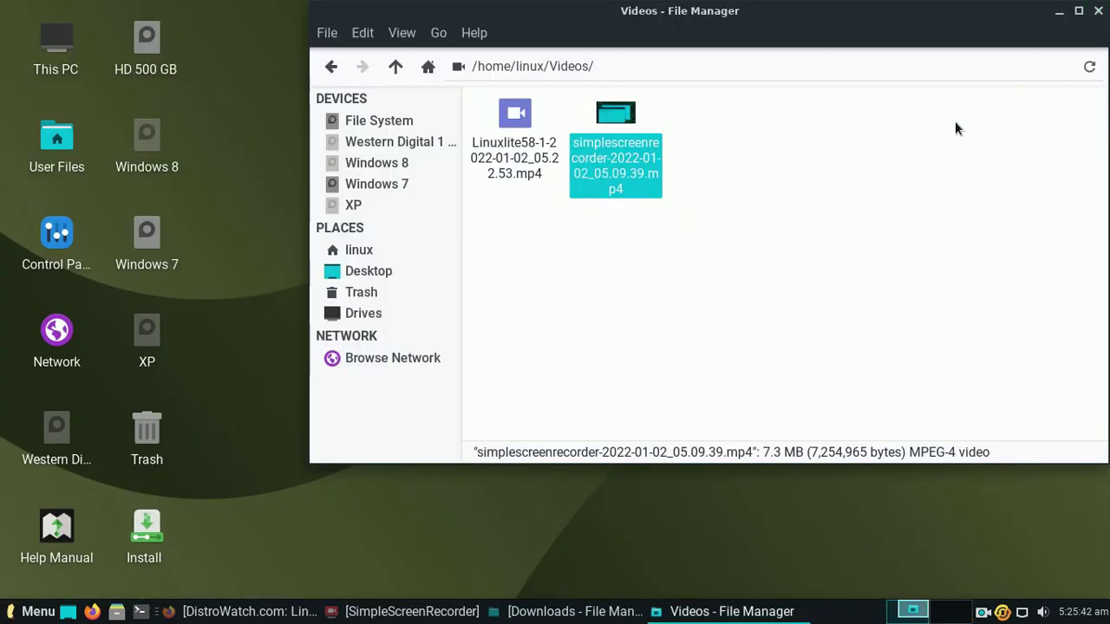
pyautogui.click(1098, 11)
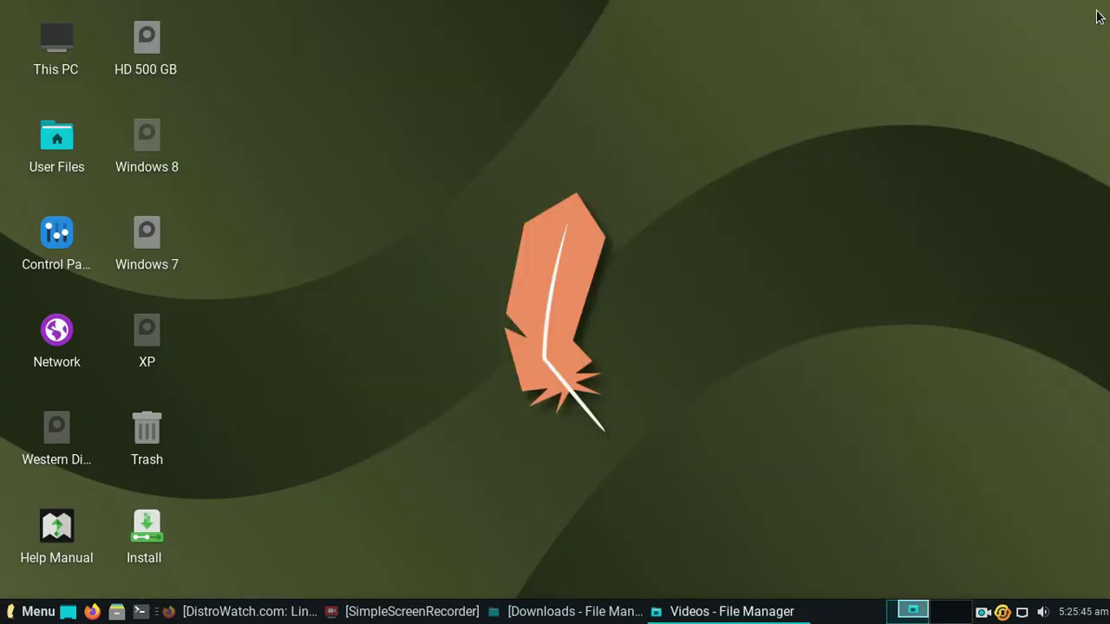
# Step: Restore the minimized DistroWatch browser window and close Firefox
pyautogui.click(289, 612)
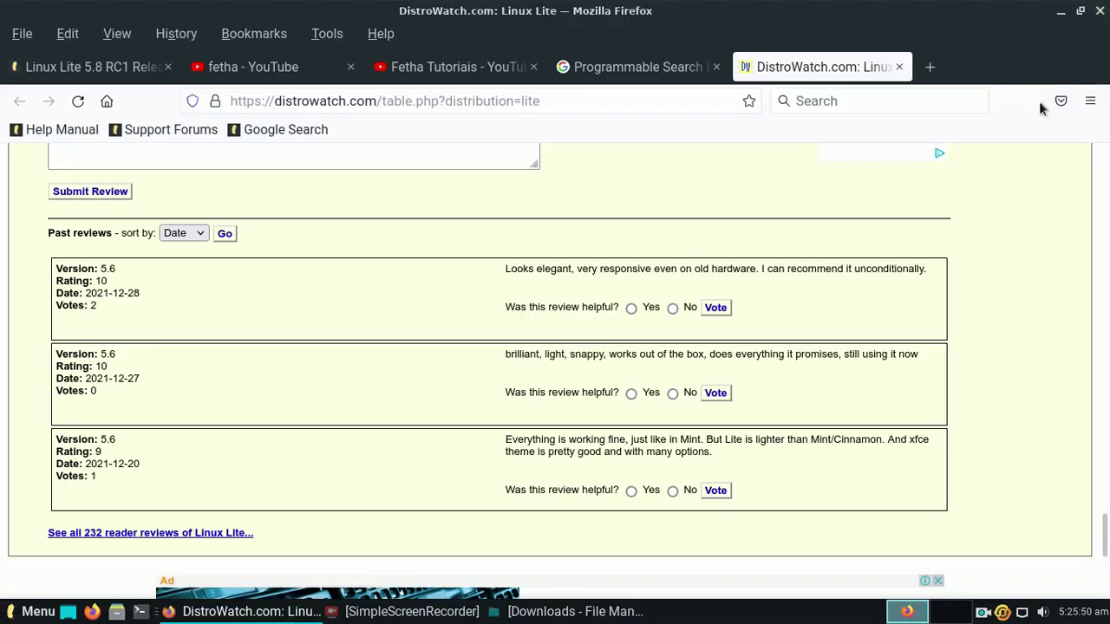
pyautogui.click(1100, 11)
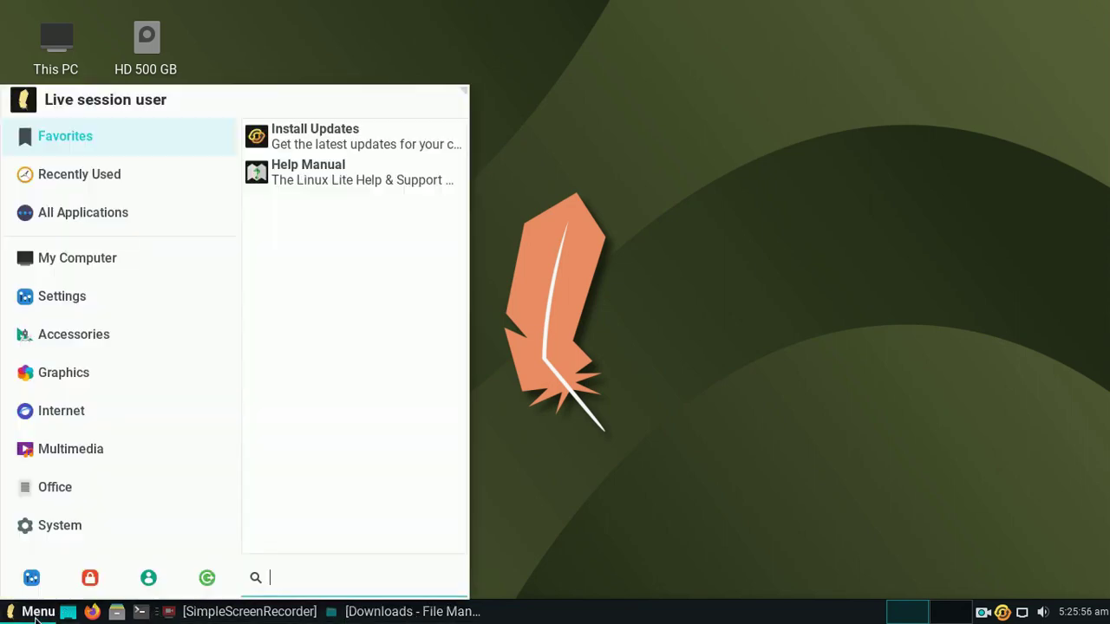
# Step: Search for "lini", launch Lite Software without updating the software sources, and choose the Install Software task
pyautogui.click(36, 614)
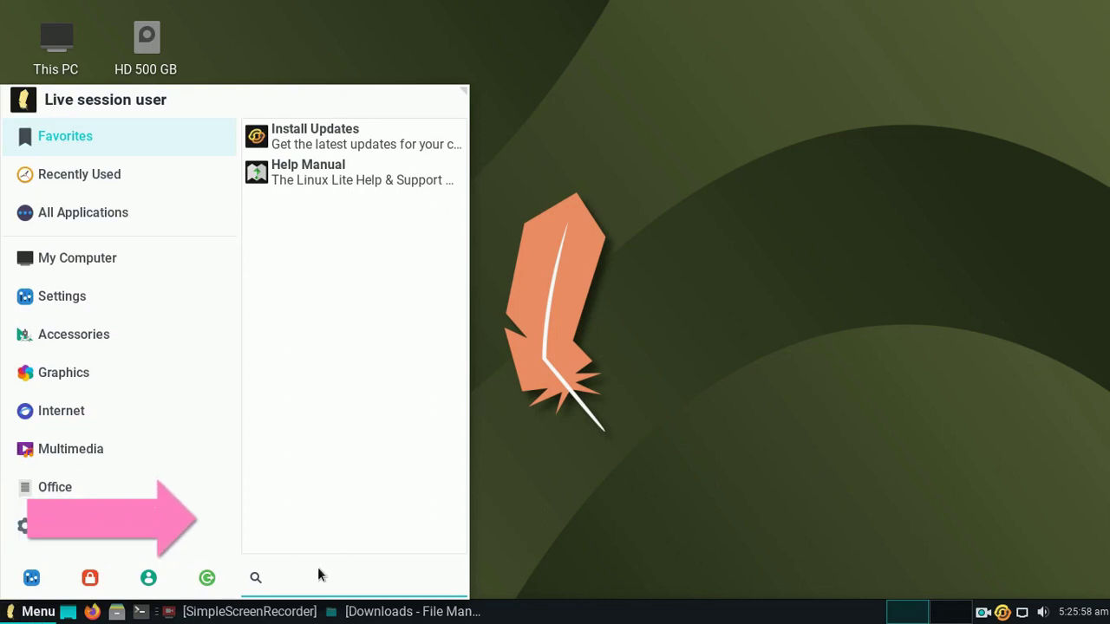
pyautogui.write('lini')
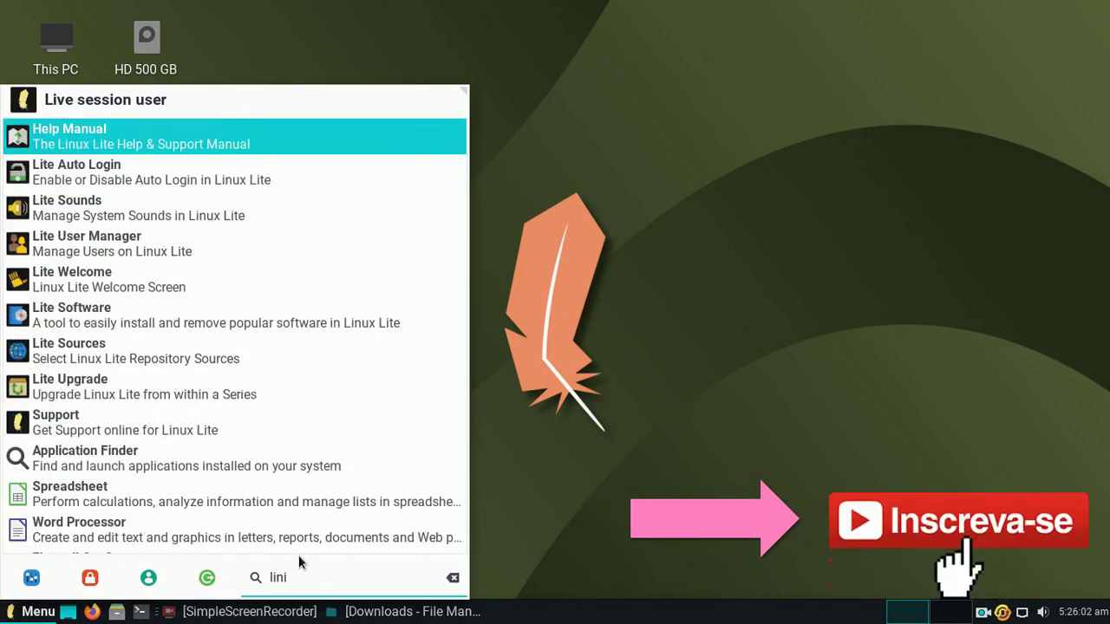
pyautogui.click(349, 323)
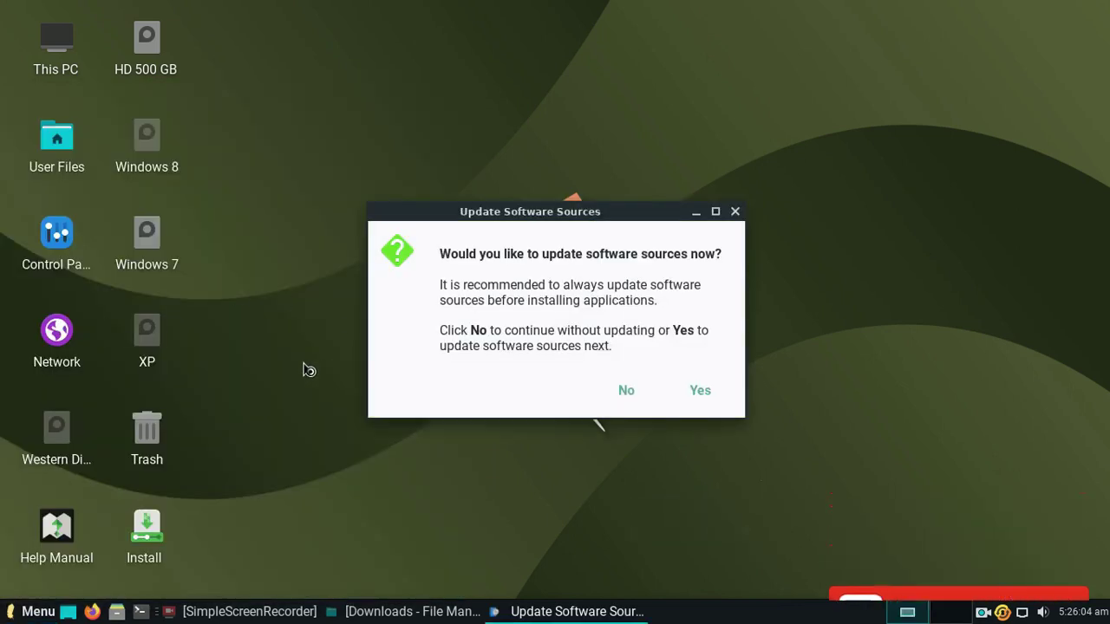
pyautogui.click(641, 397)
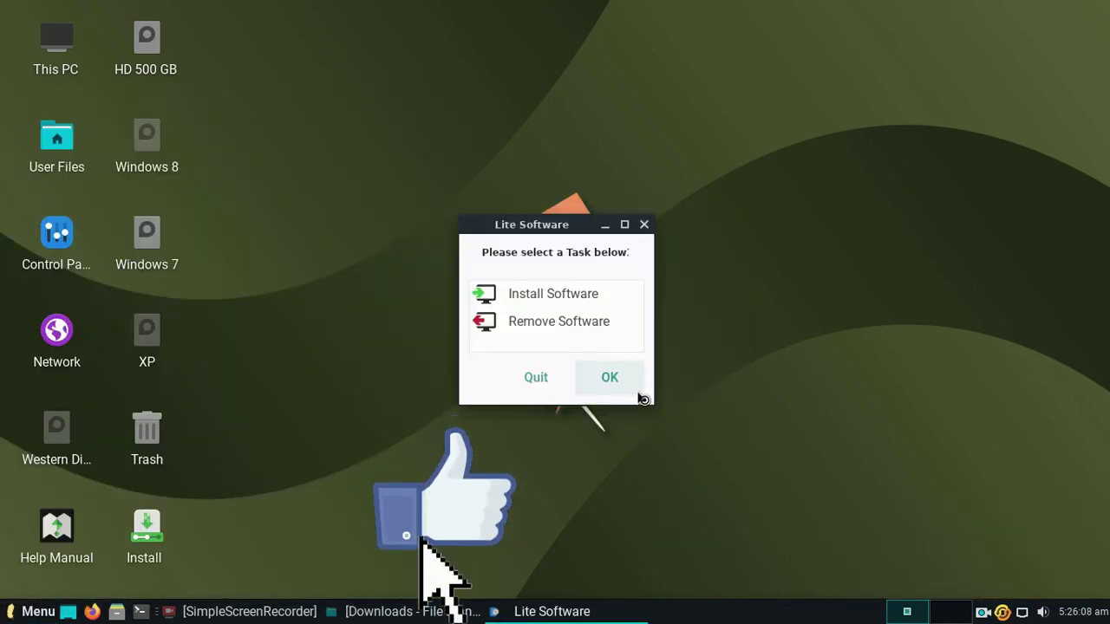
pyautogui.click(599, 295)
pyautogui.click(626, 390)
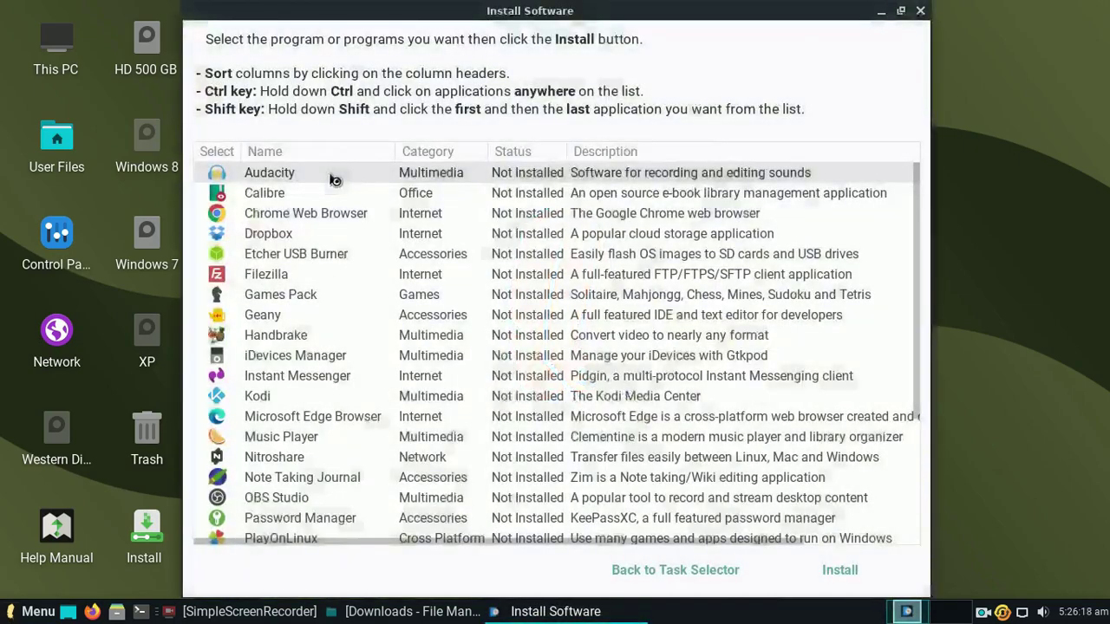
# Step: Look through the list of installable programs down to Zoom, and quit Lite Software
pyautogui.scroll(-3, 332, 179)
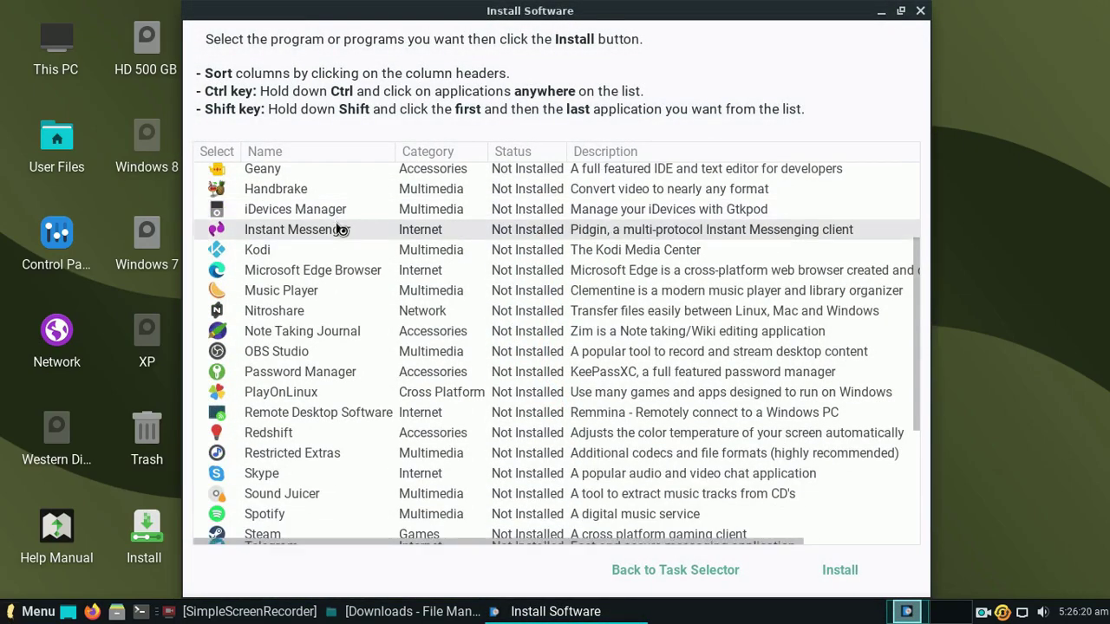
pyautogui.scroll(-5, 340, 230)
pyautogui.scroll(-2, 356, 272)
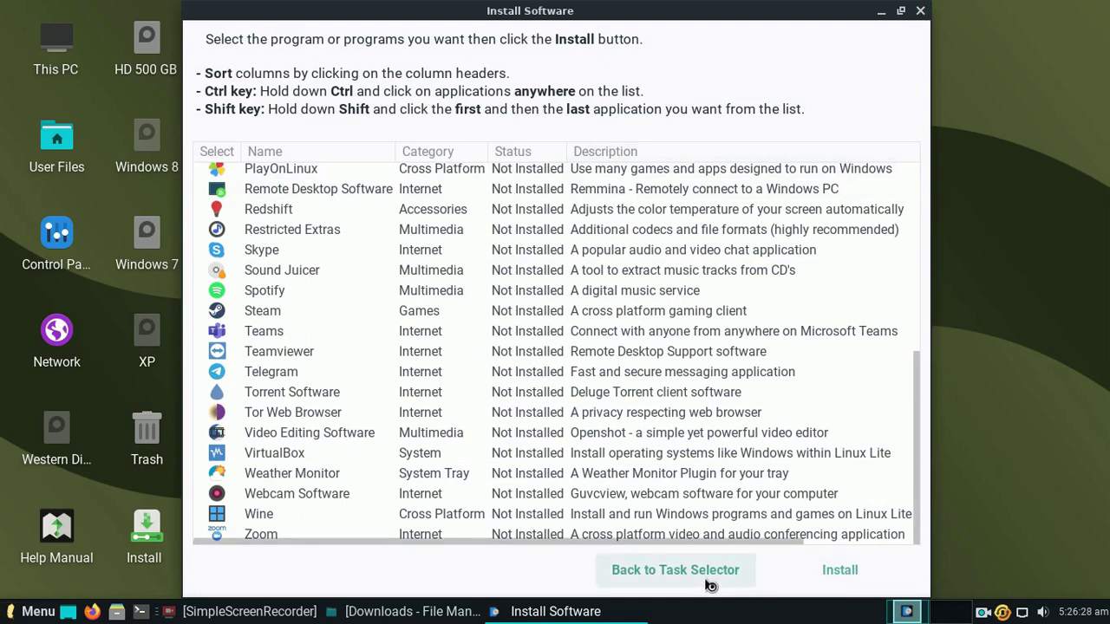
pyautogui.click(920, 11)
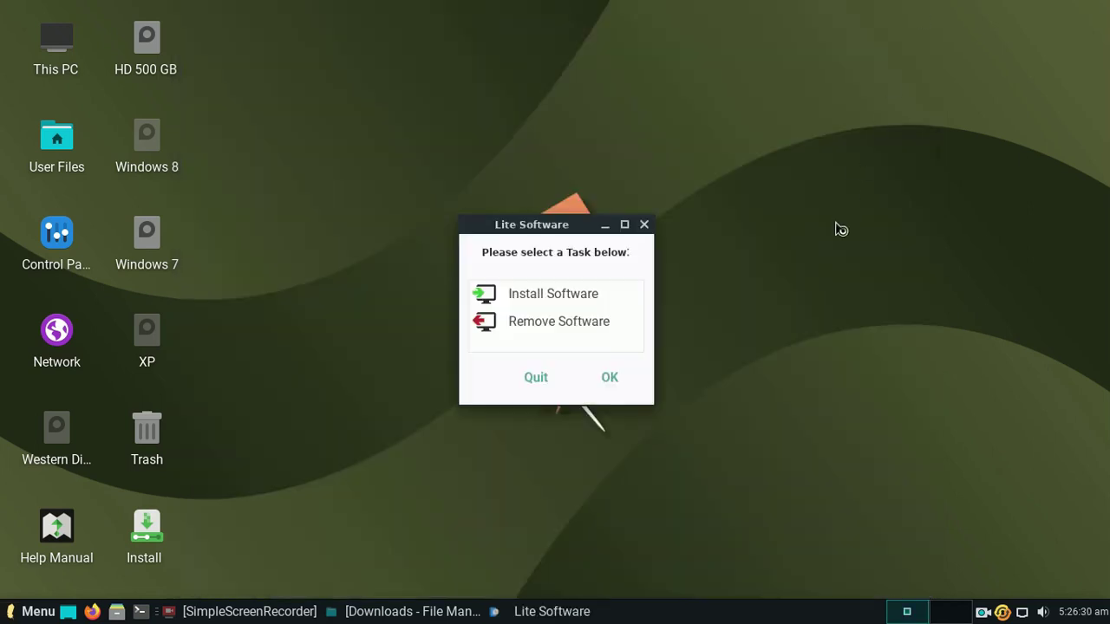
pyautogui.click(535, 384)
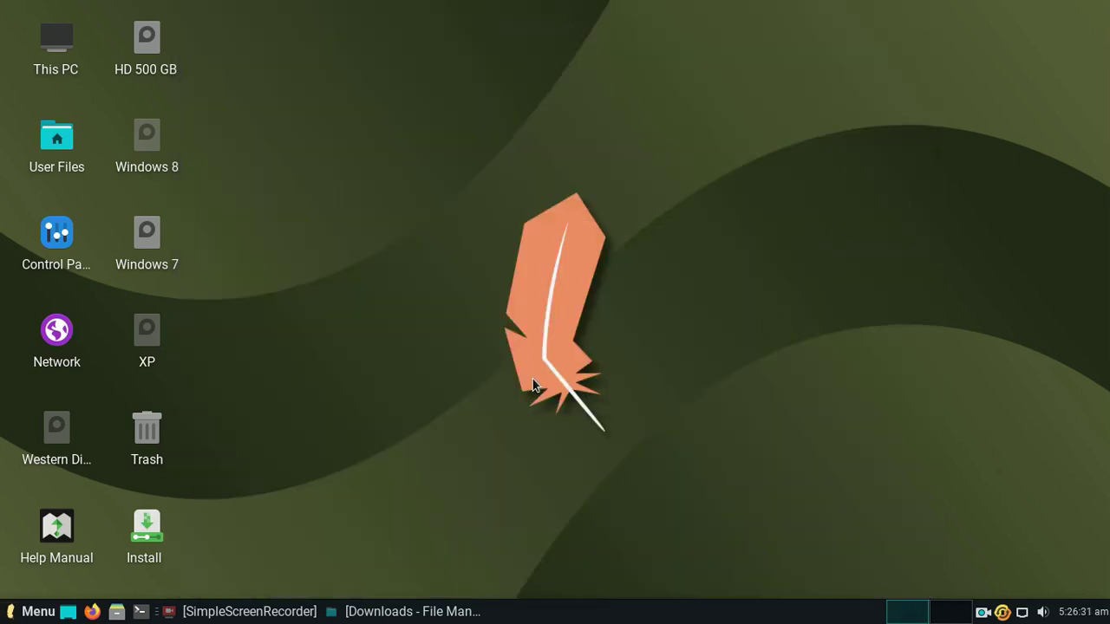
# Step: Change the desktop wallpaper to the city skyline reflected in water at night, and close the desktop settings
pyautogui.rightClick(364, 129)
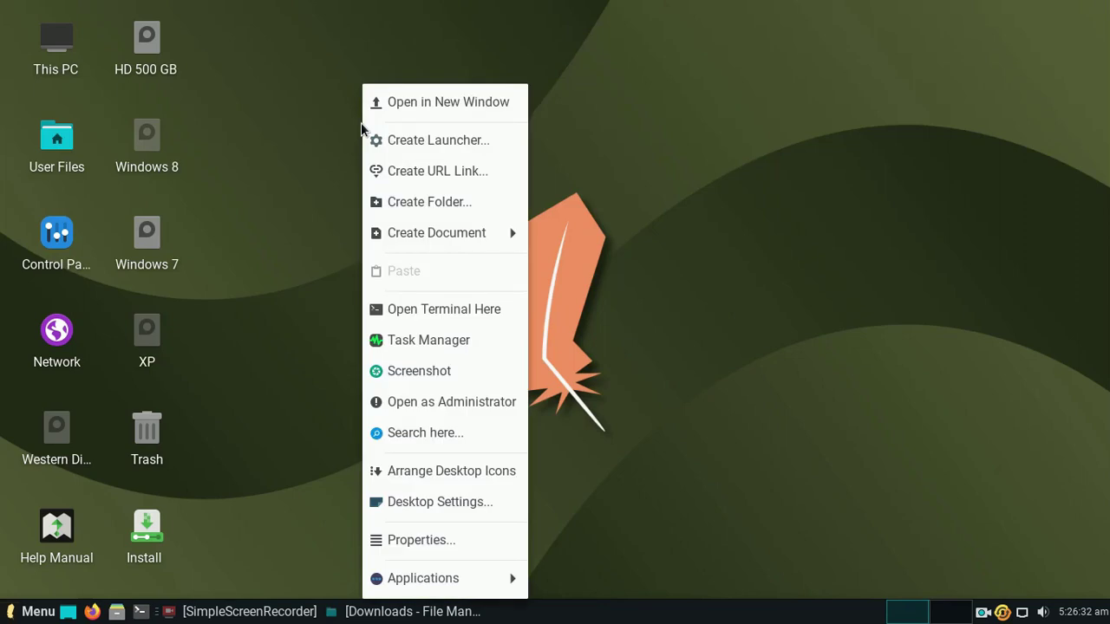
pyautogui.click(432, 503)
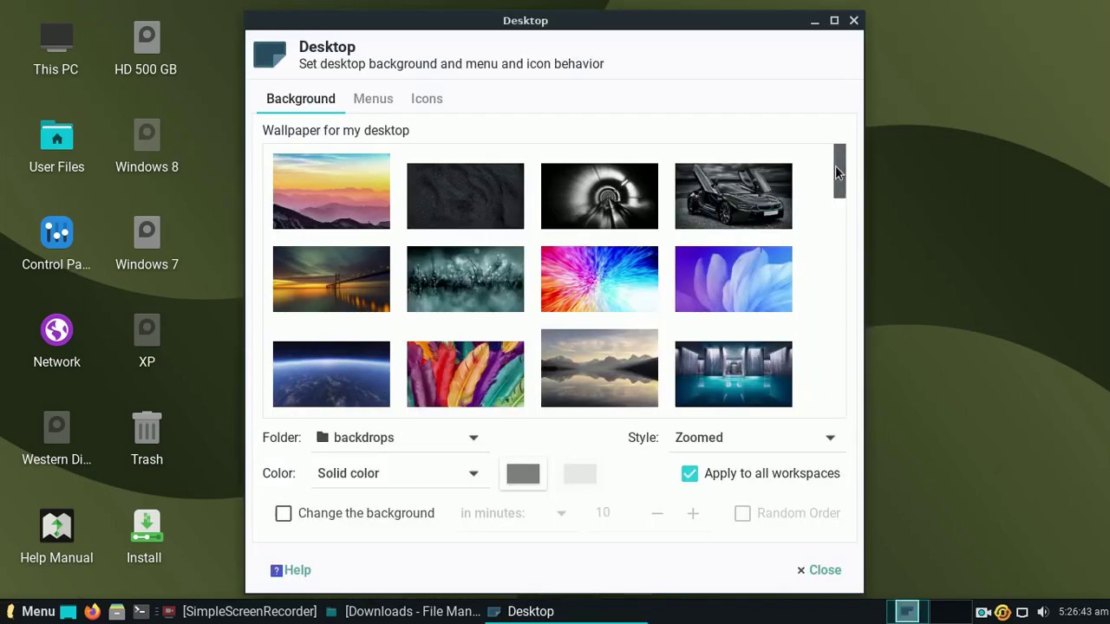
pyautogui.moveTo(839, 171); pyautogui.dragTo(845, 364)
pyautogui.click(785, 280)
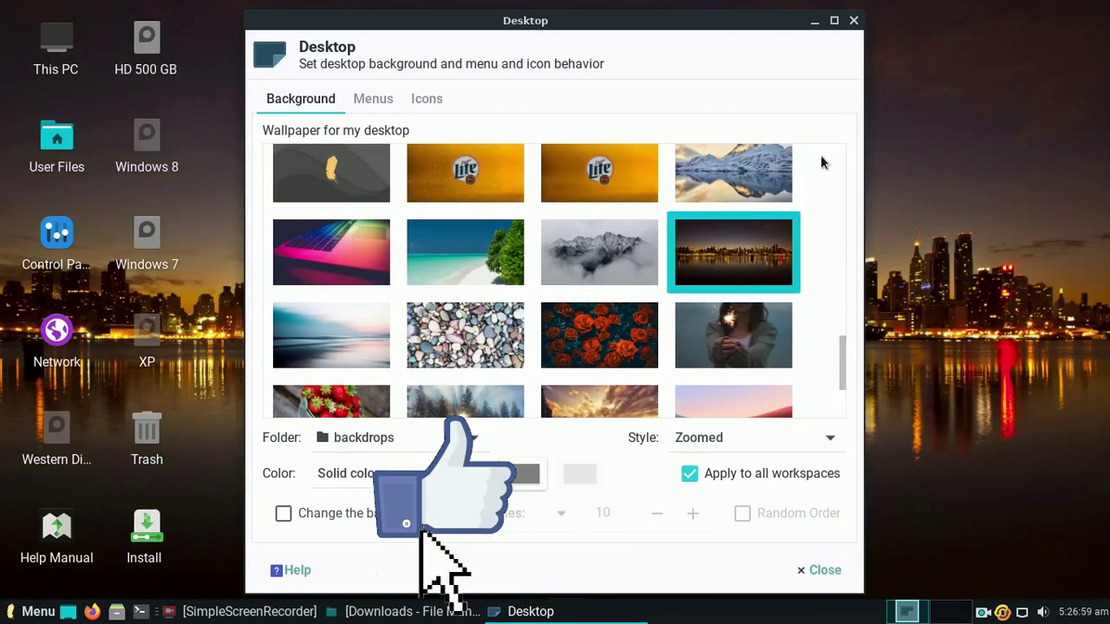
pyautogui.click(852, 21)
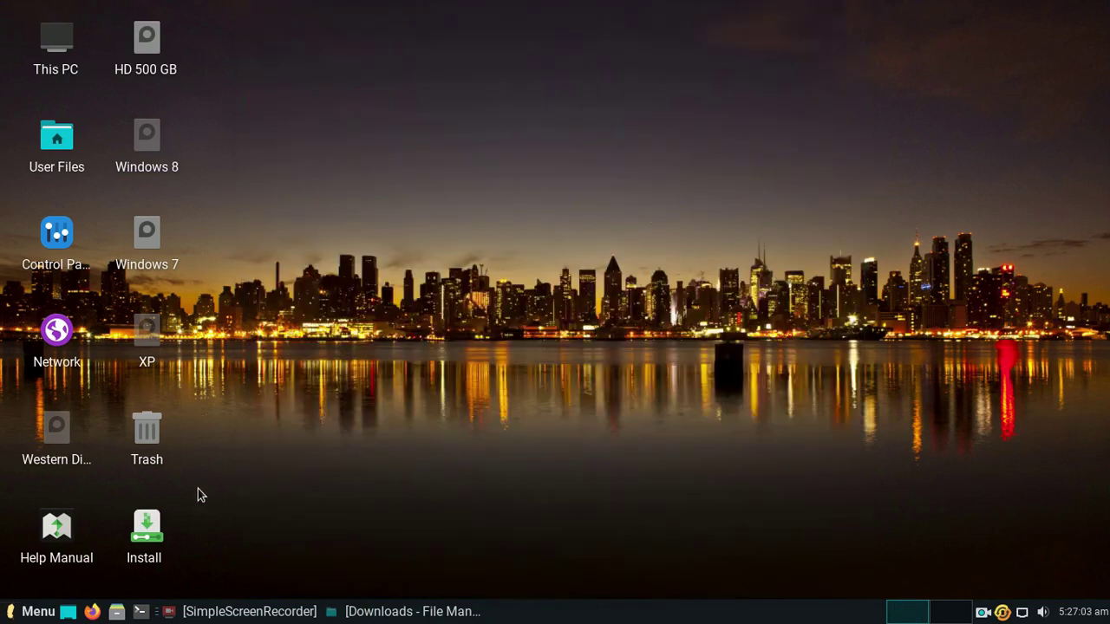
# Step: Set the desktop appearance style to Greybird-dark and close the Appearance settings
pyautogui.click(33, 612)
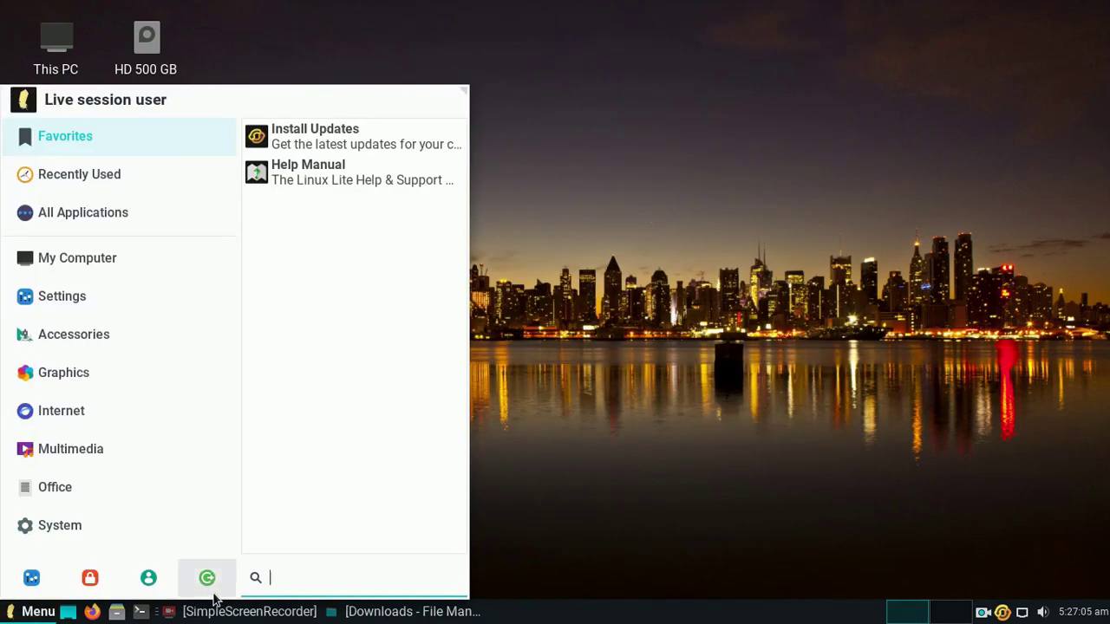
pyautogui.click(32, 578)
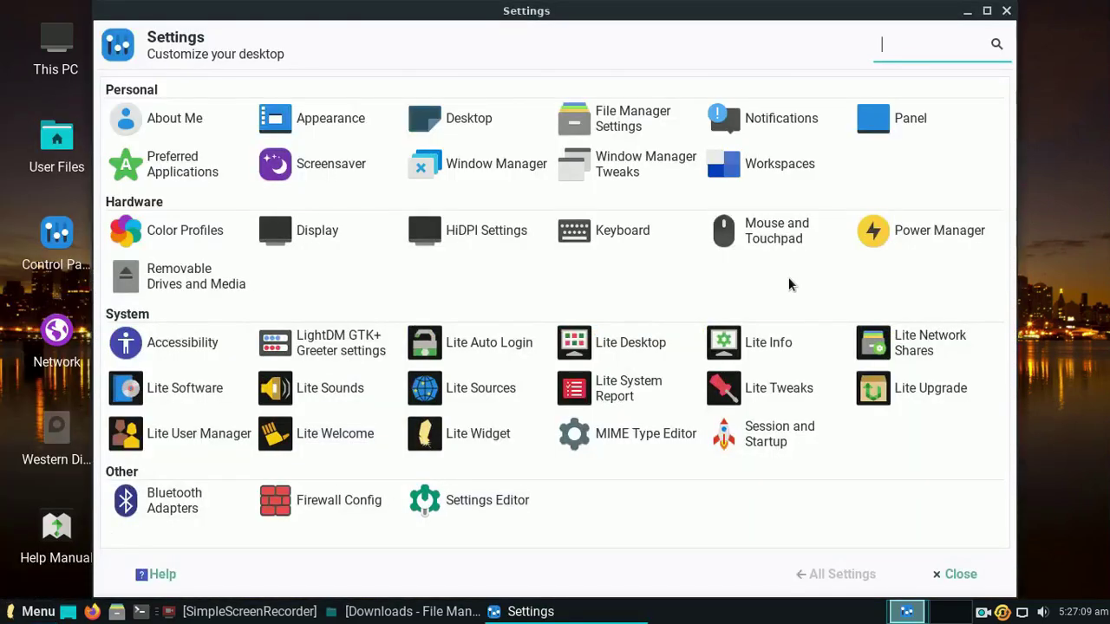
pyautogui.click(360, 122)
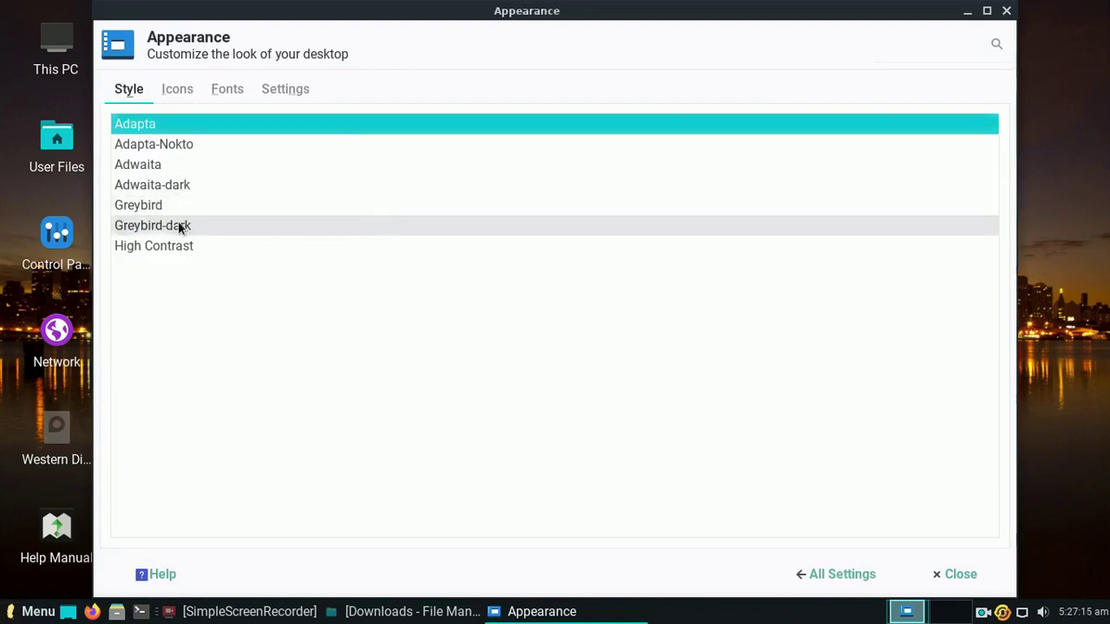
pyautogui.click(165, 222)
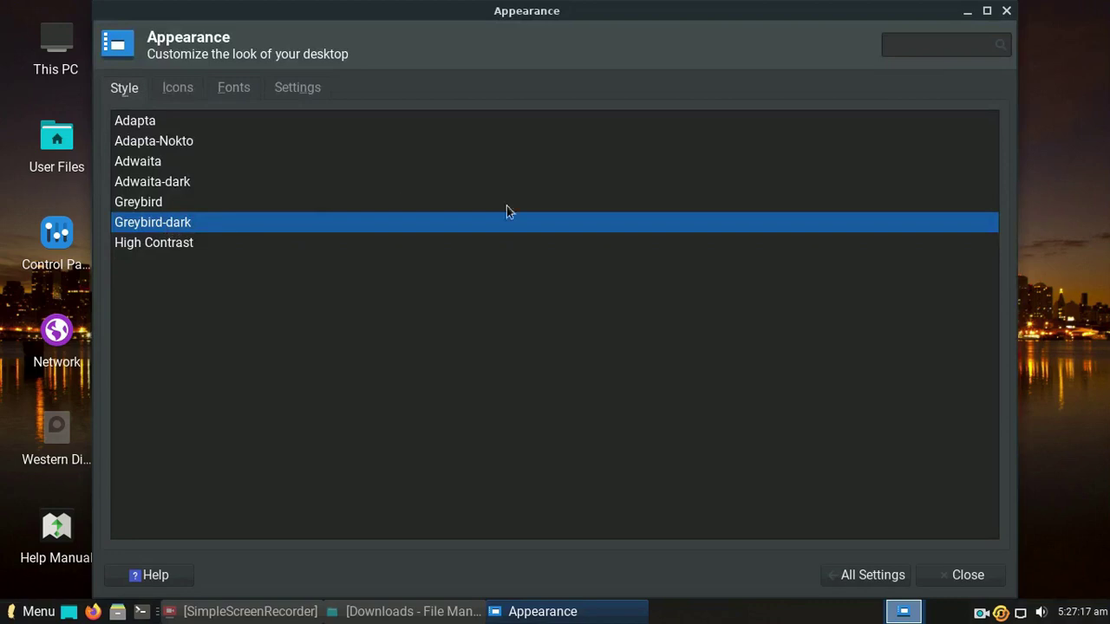
pyautogui.click(1006, 11)
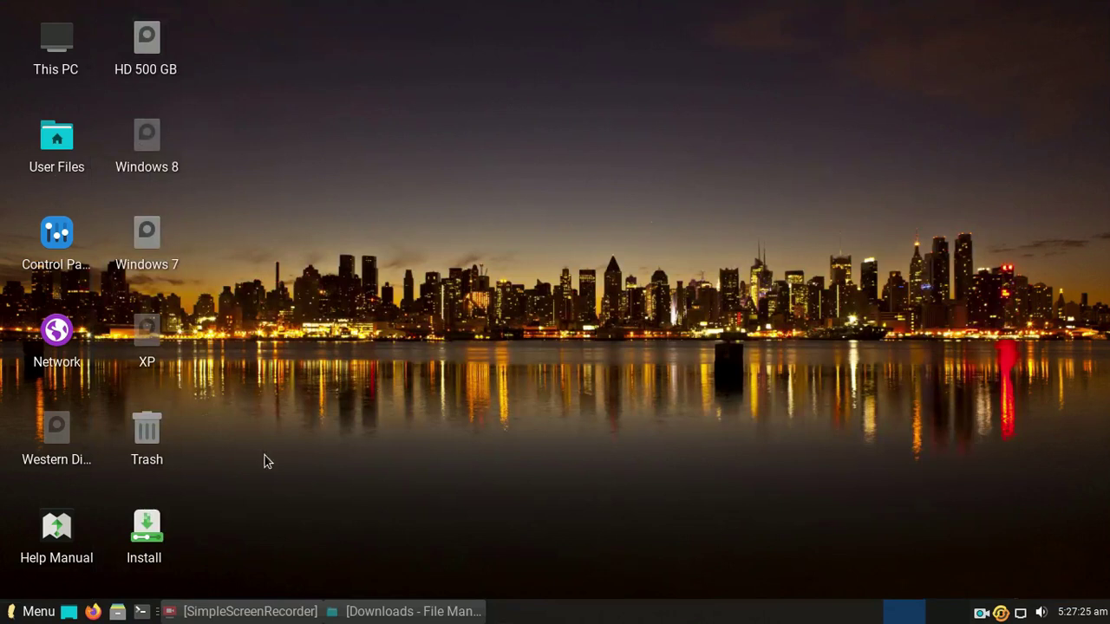
# Step: View the contents of the Western Digital 1 TB drive in the file manager, and minimize its window
pyautogui.click(117, 612)
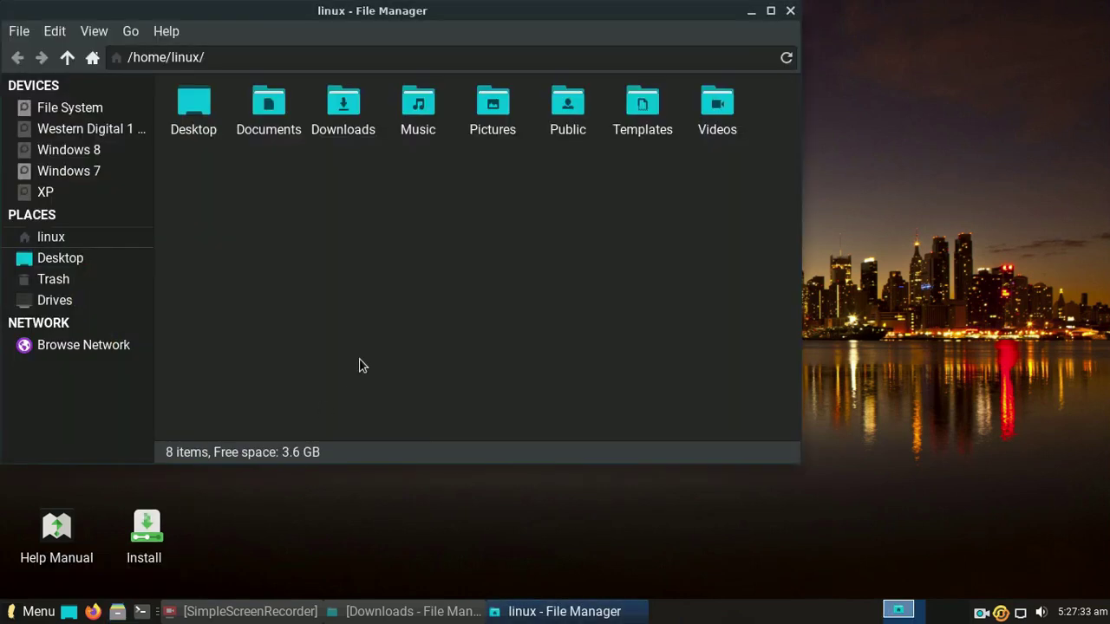
pyautogui.click(108, 136)
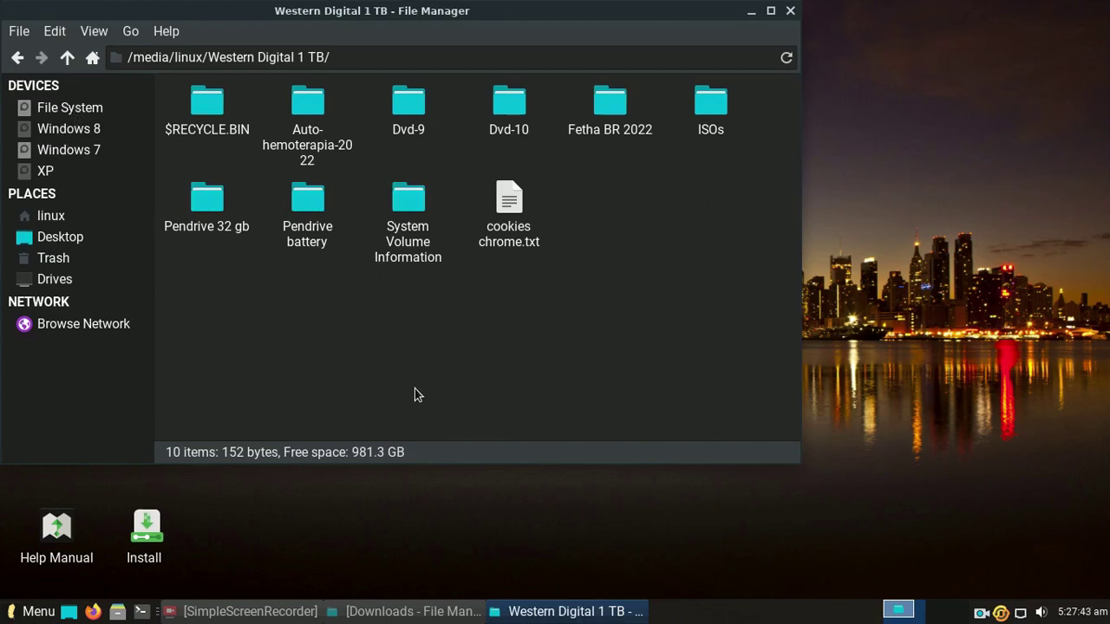
pyautogui.click(752, 11)
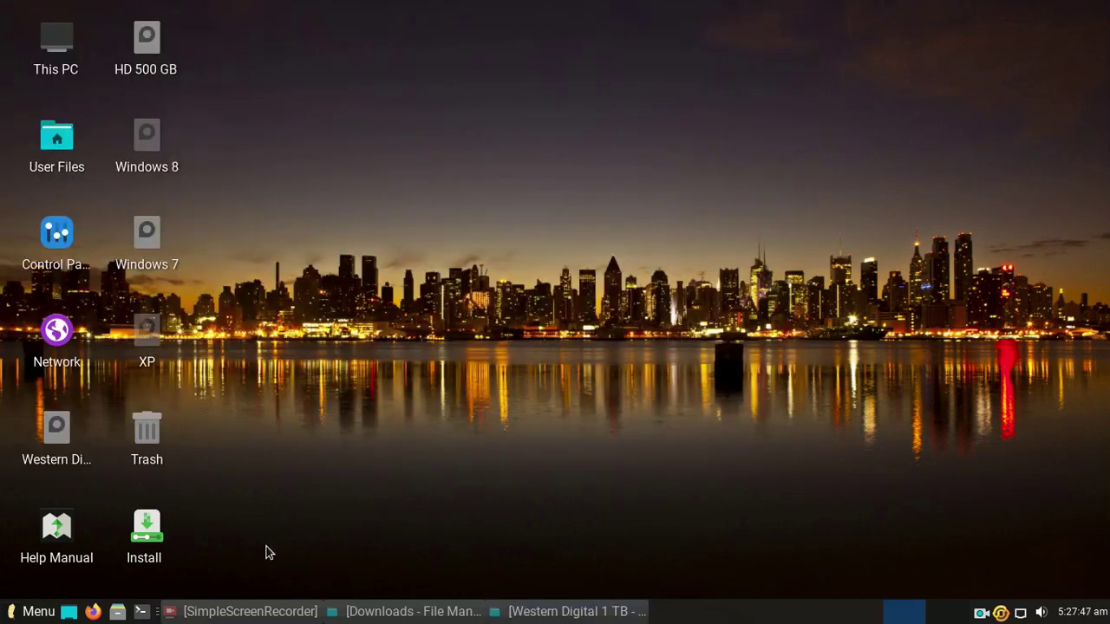
# Step: Switch to Firefox and open the "6 Linux and Windows Multi boot" video on the Fetha Tutorials YouTube channel
pyautogui.click(94, 612)
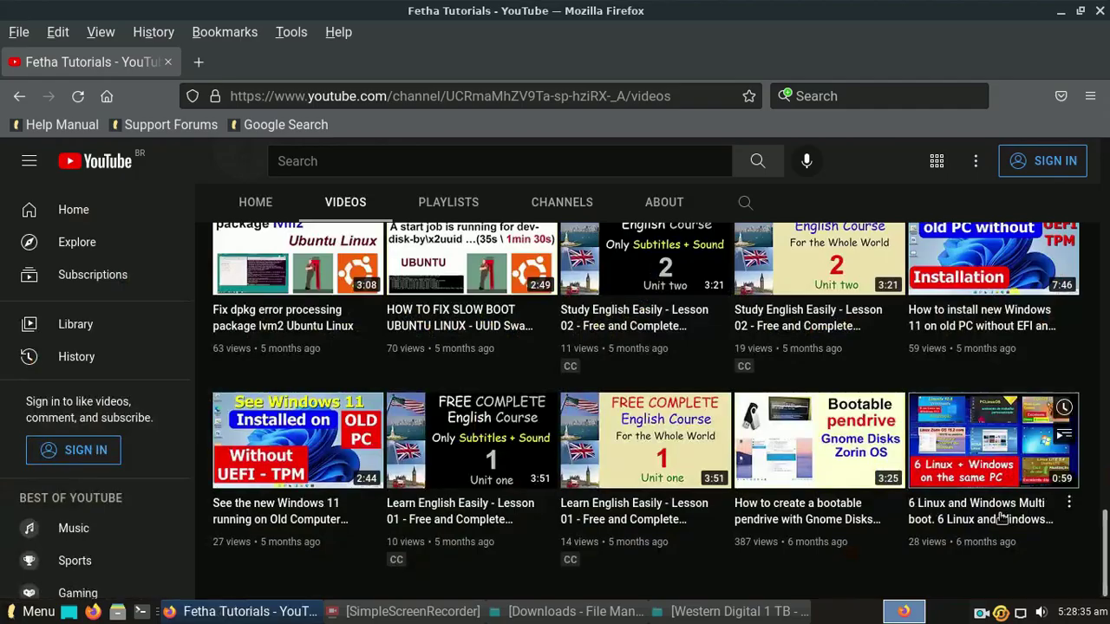
pyautogui.click(1001, 518)
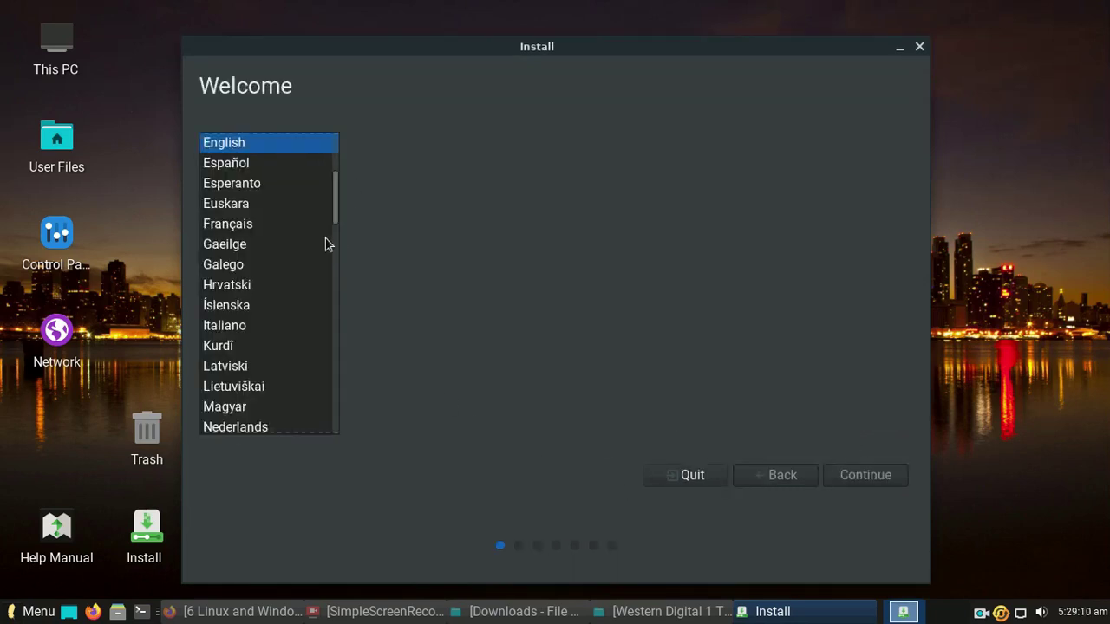
# Step: Choose Português do Brasil as the installer language and continue to the keyboard layout
pyautogui.scroll(-1, 334, 212)
pyautogui.moveTo(335, 211); pyautogui.dragTo(335, 265)
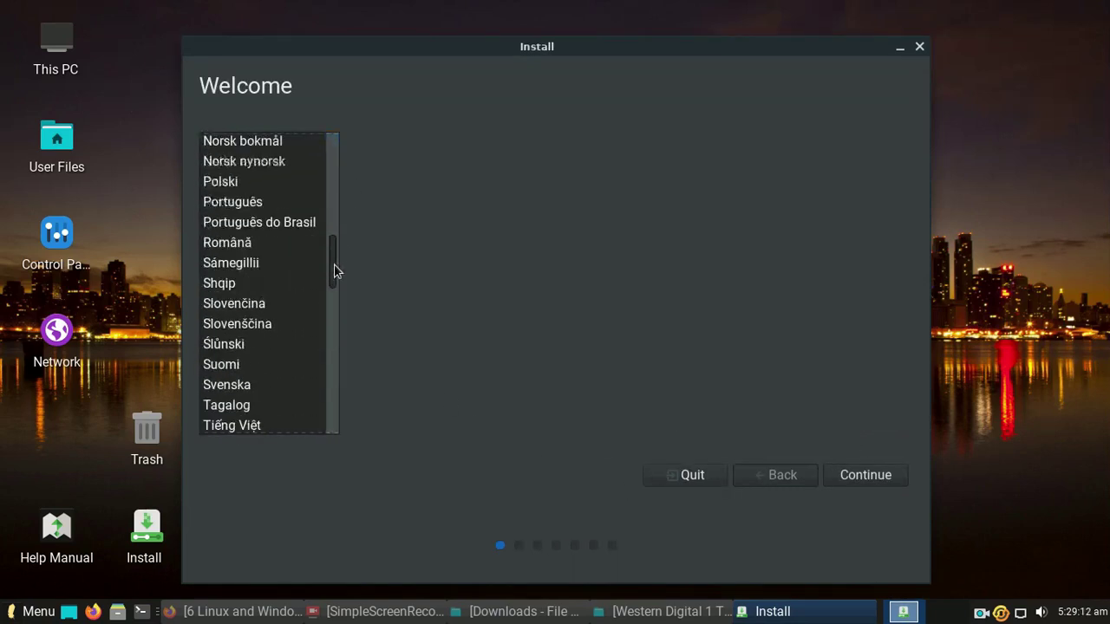
pyautogui.click(300, 224)
pyautogui.click(864, 488)
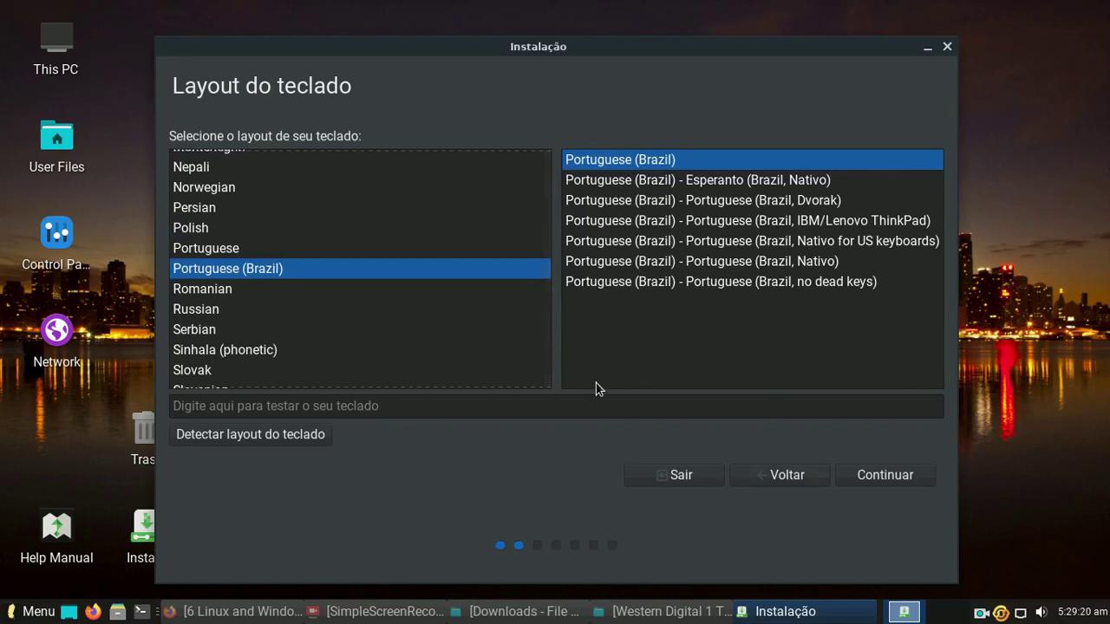
# Step: Test the Portuguese (Brazil) keyboard layout with "ç", and turn off downloading updates during the installation
pyautogui.click(570, 400)
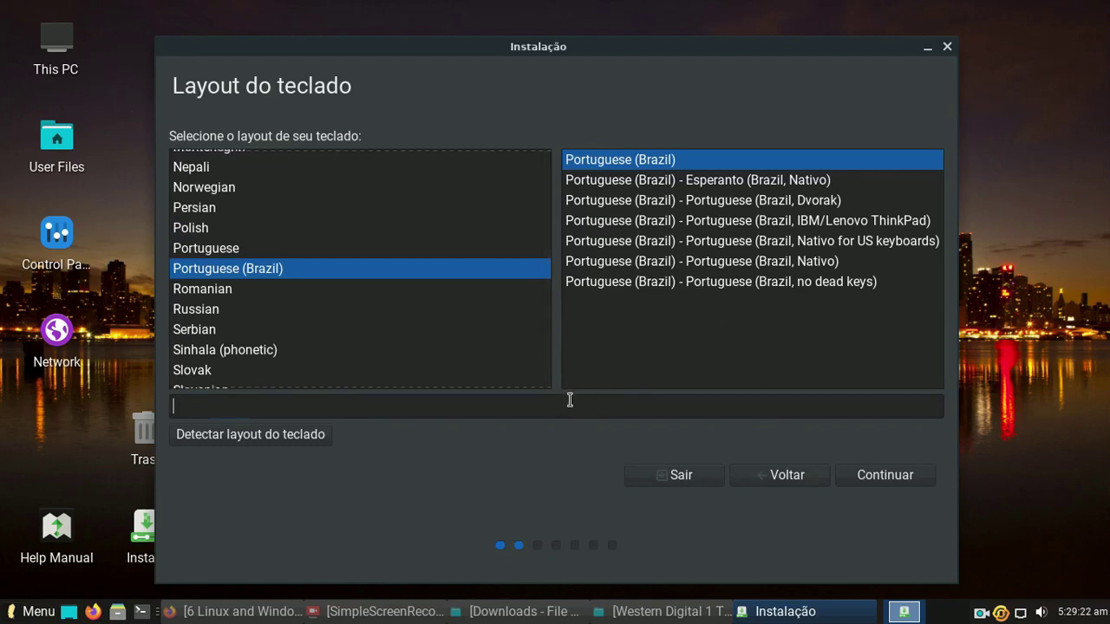
pyautogui.write('ç')
pyautogui.click(880, 475)
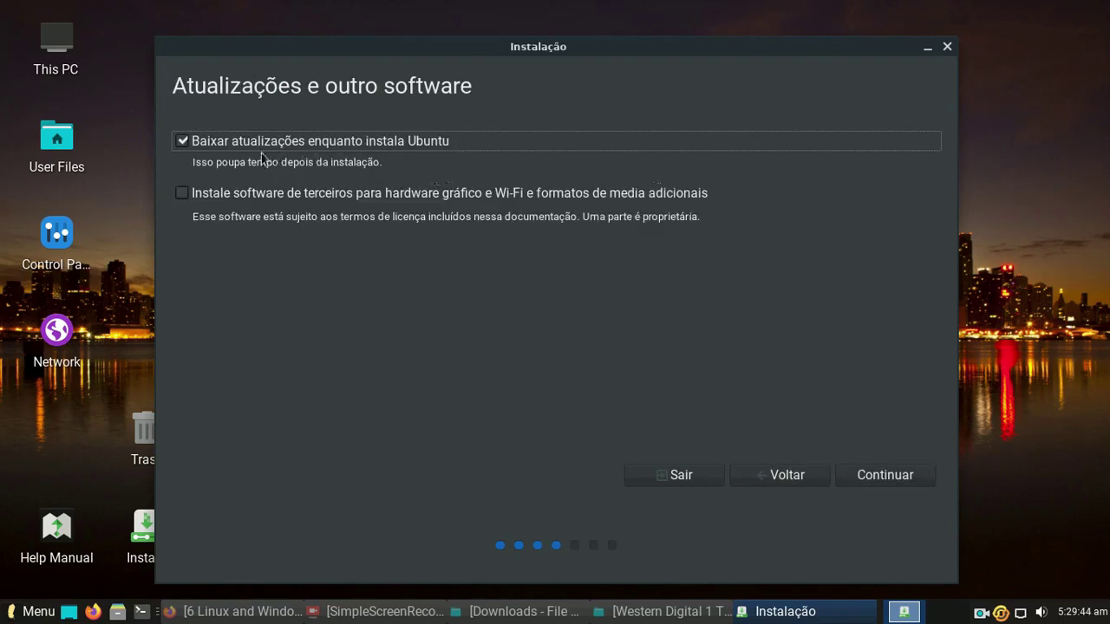
pyautogui.click(182, 142)
pyautogui.click(907, 475)
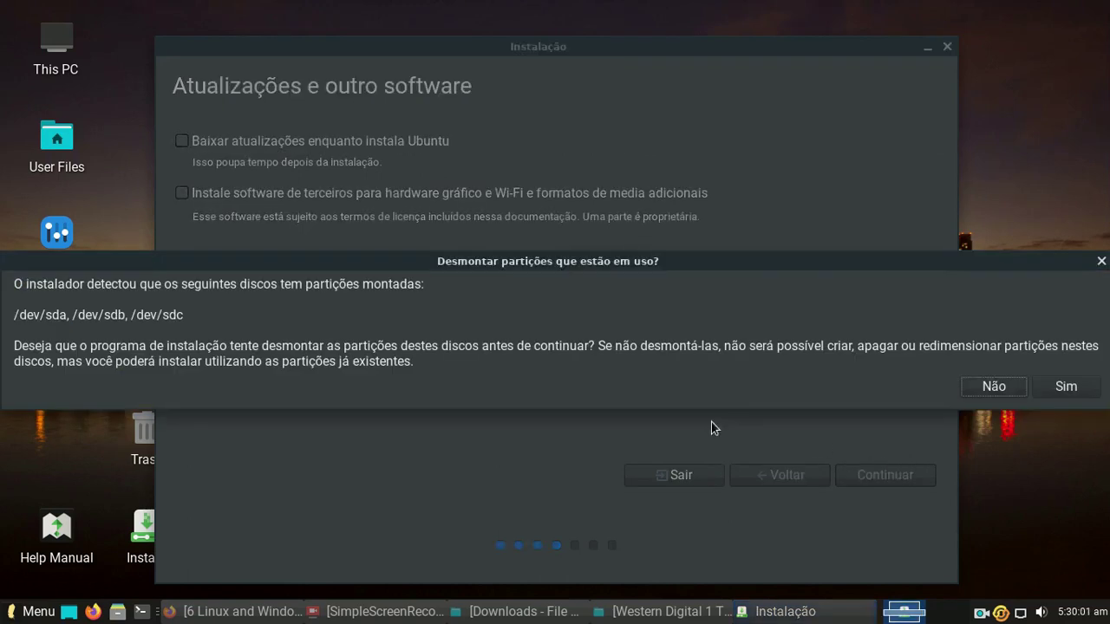
# Step: Agree to unmount the partitions in use, and continue with Opção avançada as the installation type
pyautogui.click(1063, 390)
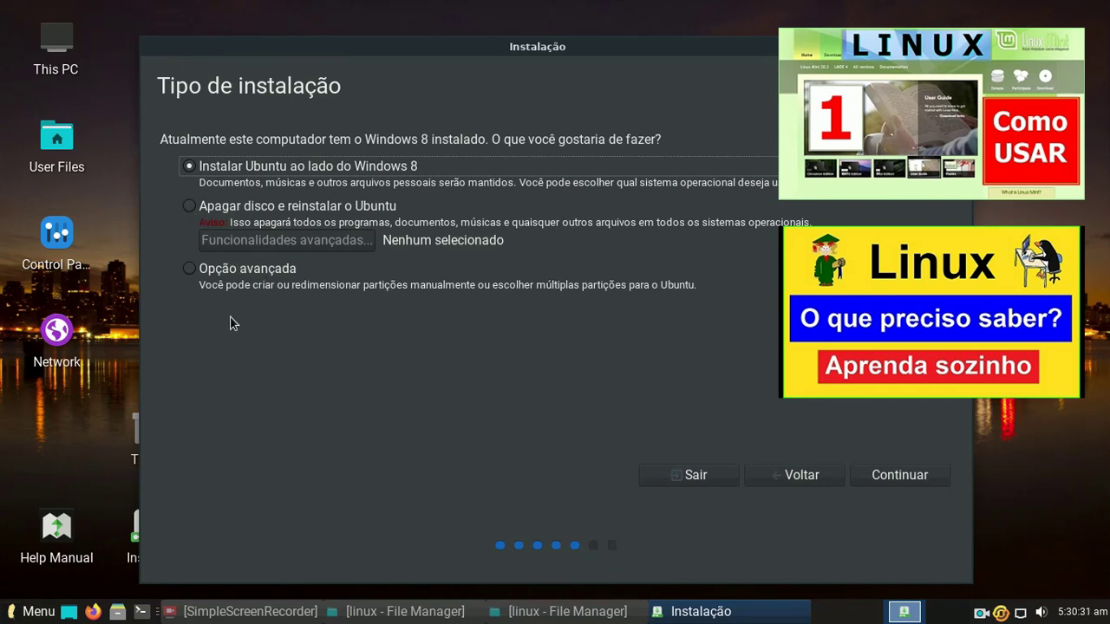
pyautogui.click(190, 271)
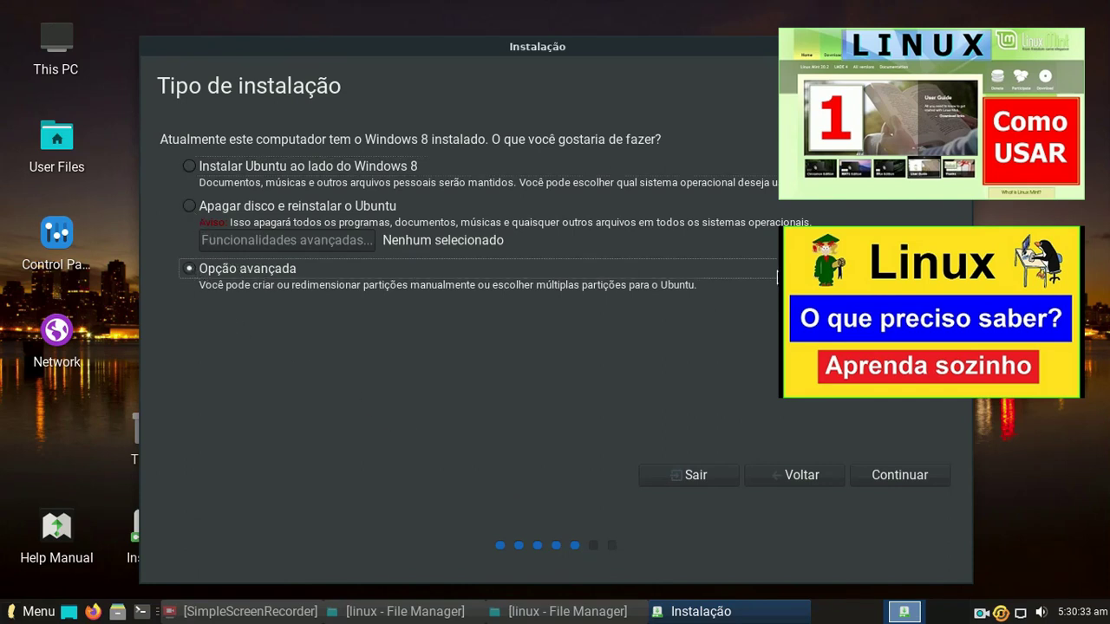
pyautogui.click(910, 480)
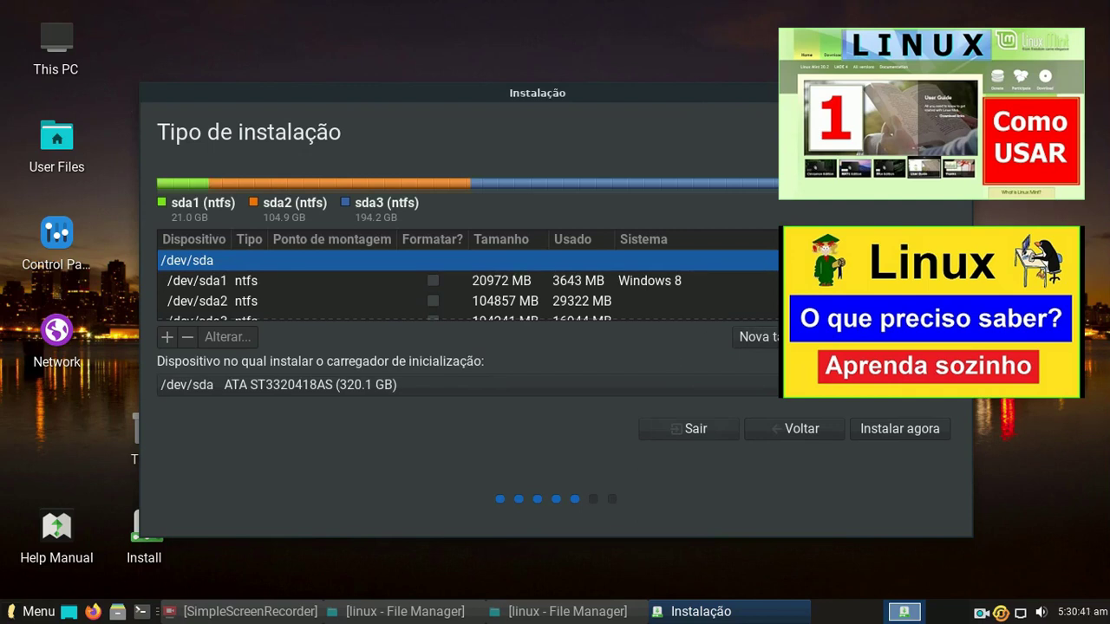
# Step: Examine the partitions on /dev/sda and /dev/sdb in the installer's partition table, and quit the installation
pyautogui.click(647, 286)
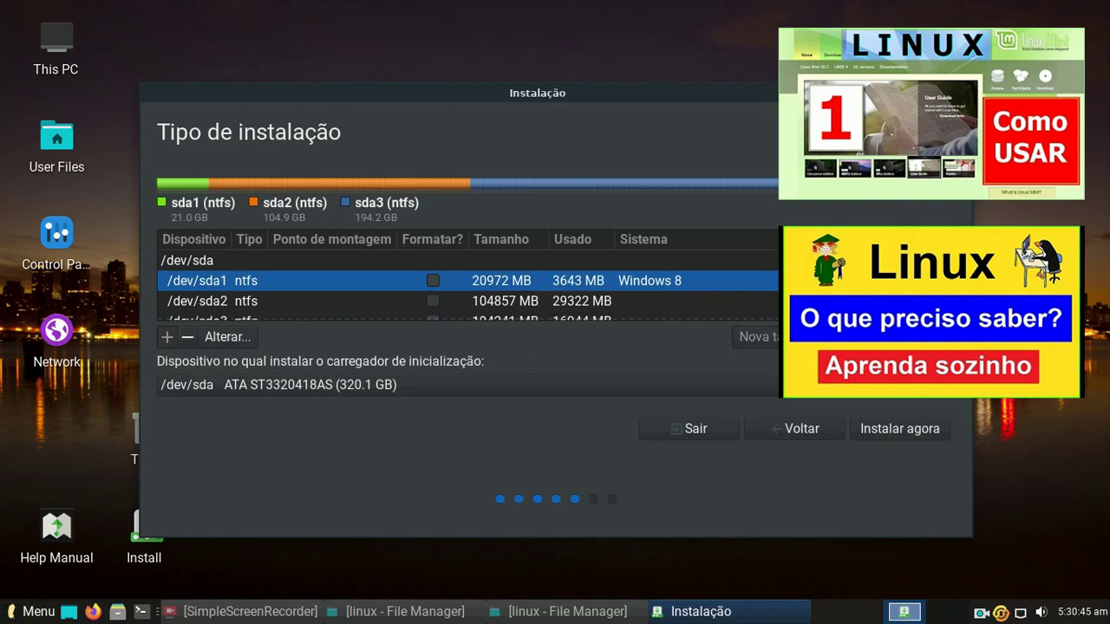
pyautogui.press('Down')
pyautogui.press('Down')
pyautogui.press('Down')
pyautogui.press('Down')
pyautogui.press('Down')
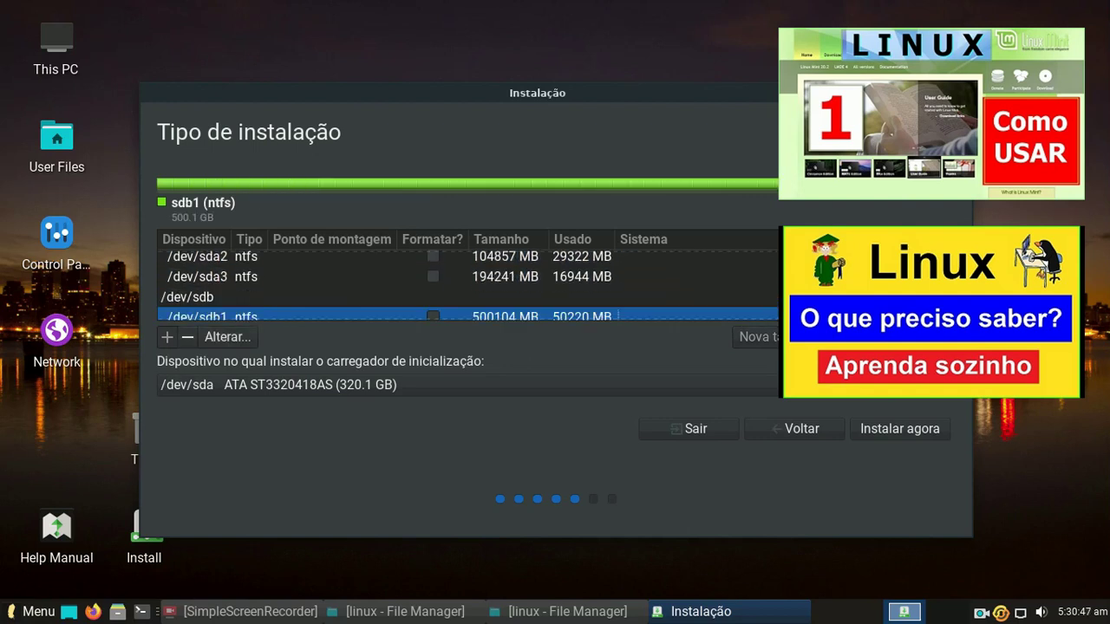
pyautogui.press('Up')
pyautogui.press('Up')
pyautogui.press('Up')
pyautogui.press('Up')
pyautogui.press('Up')
pyautogui.press('Up')
pyautogui.press('Up')
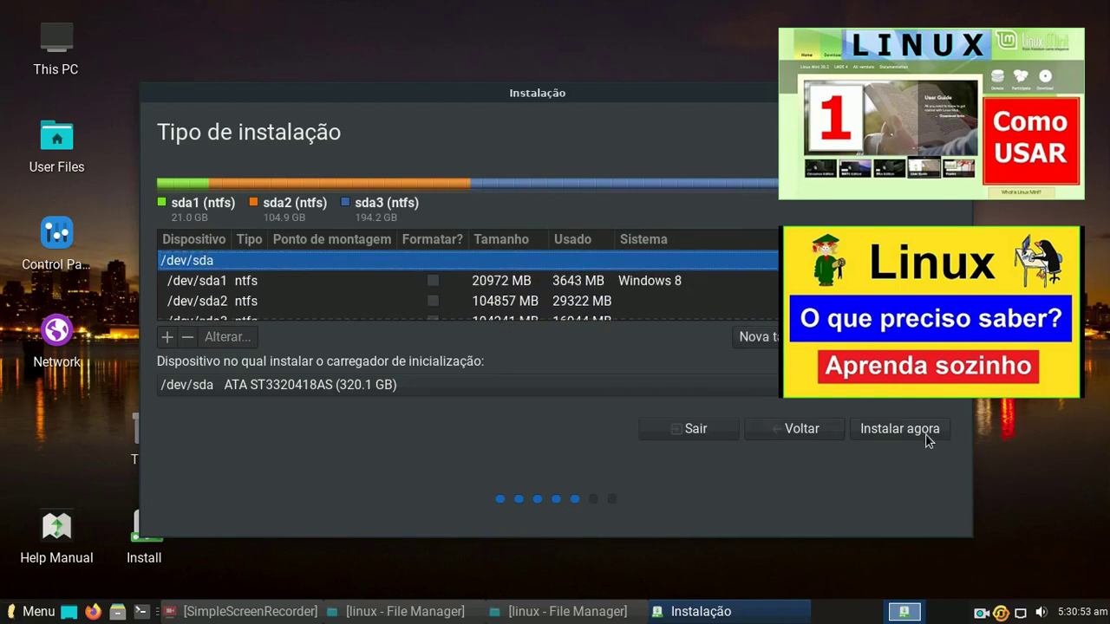
pyautogui.click(703, 434)
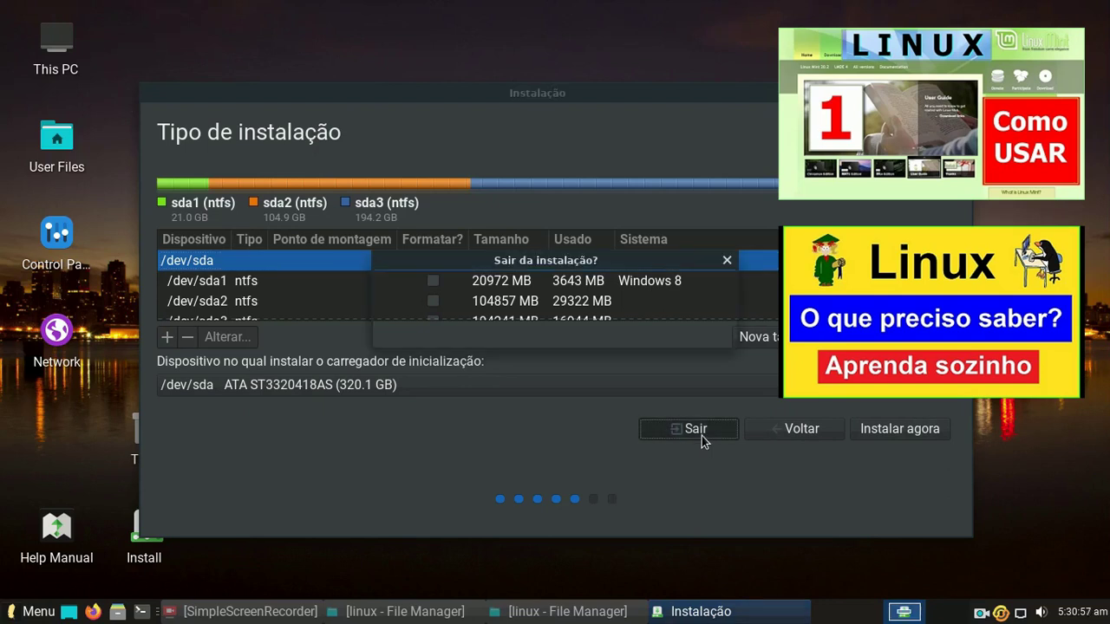
pyautogui.click(696, 337)
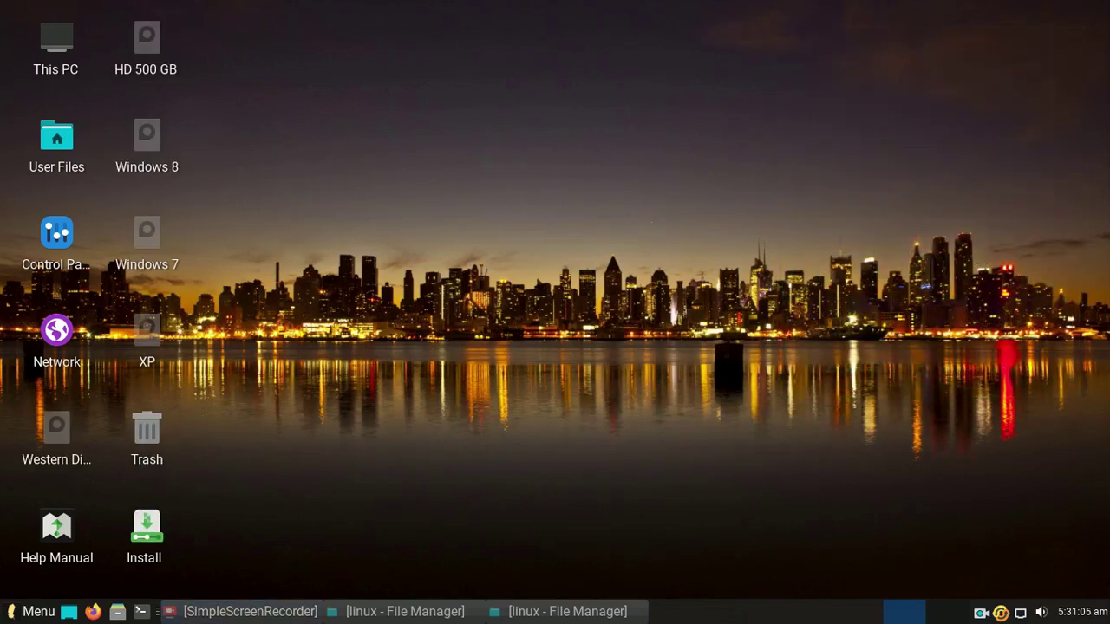
# Step: View the applications in the Office category of the start menu, and dismiss the menu
pyautogui.press('super')
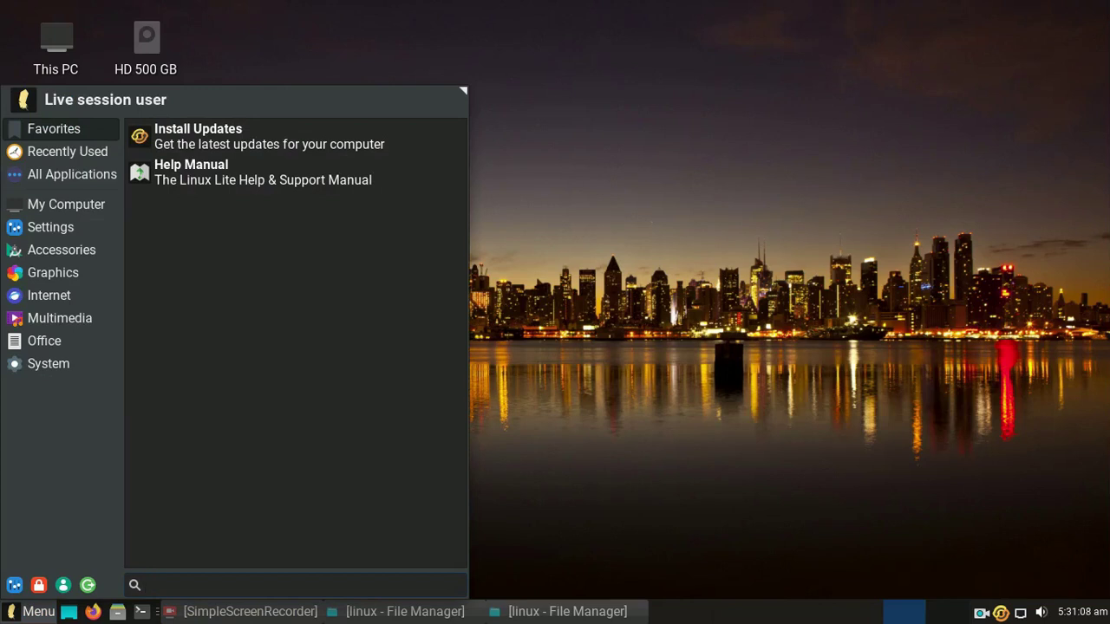
pyautogui.click(45, 341)
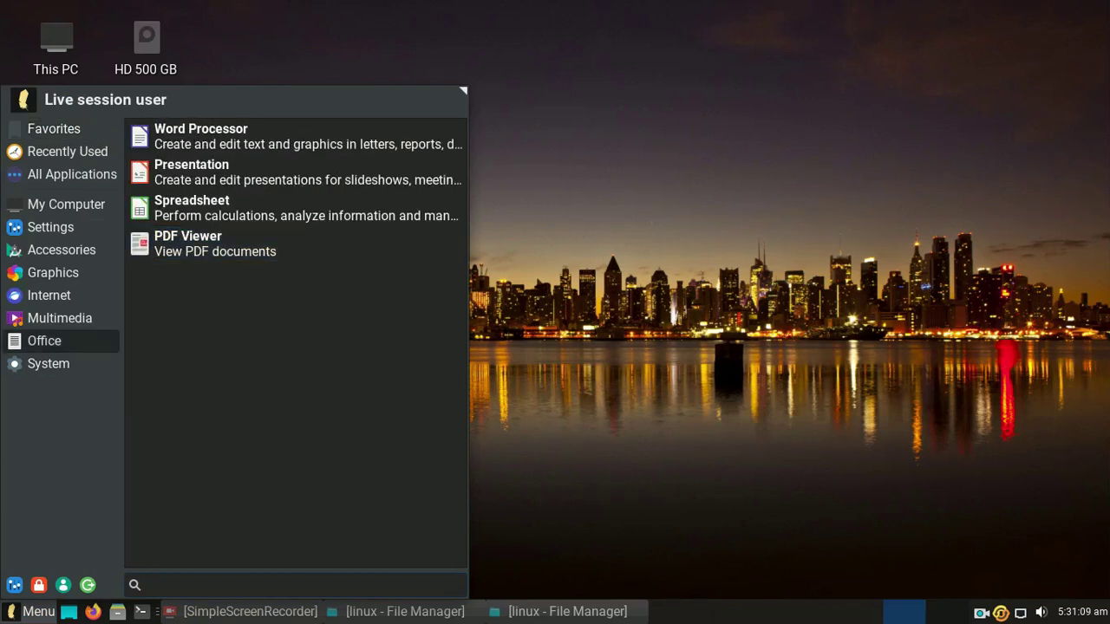
pyautogui.press('Escape')
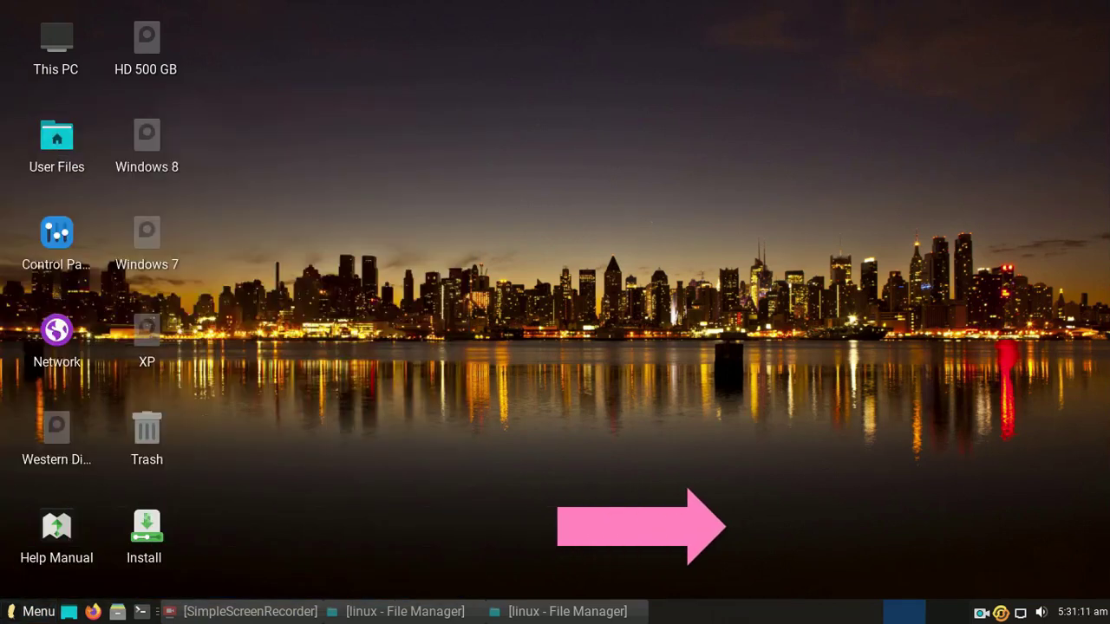